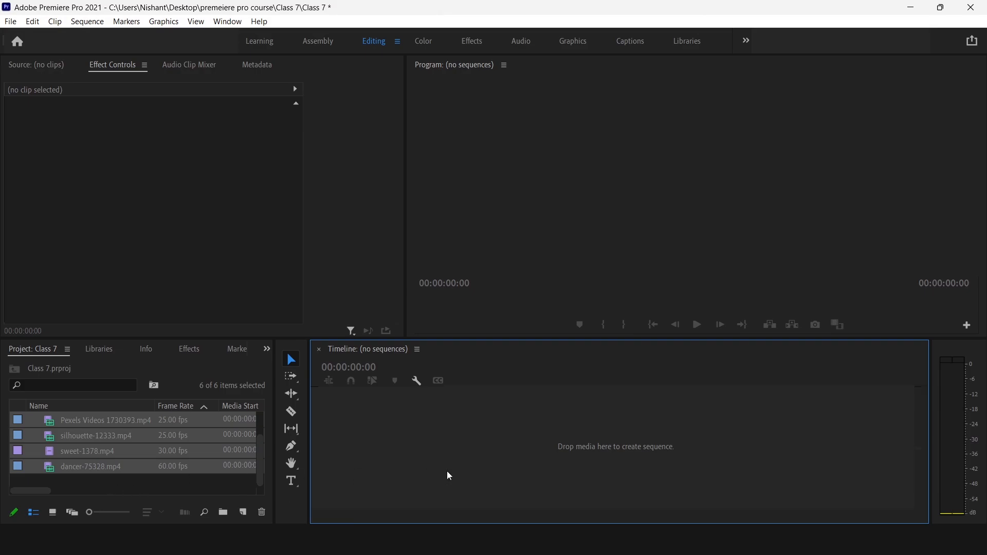
Look over the project's media list and display the items as thumbnails
click(205, 482)
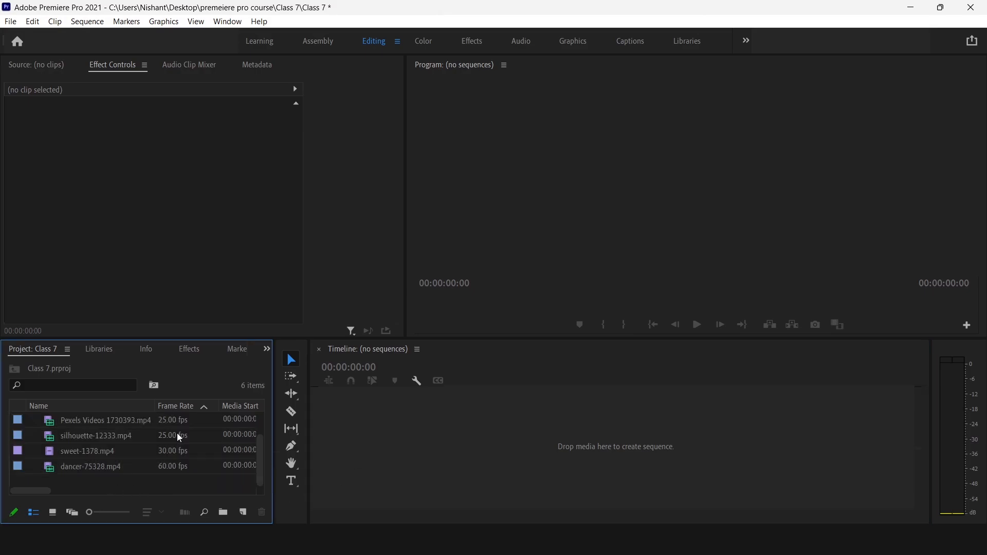
scroll(103, 452, up, 2)
scroll(104, 452, down, 2)
scroll(111, 463, up, 2)
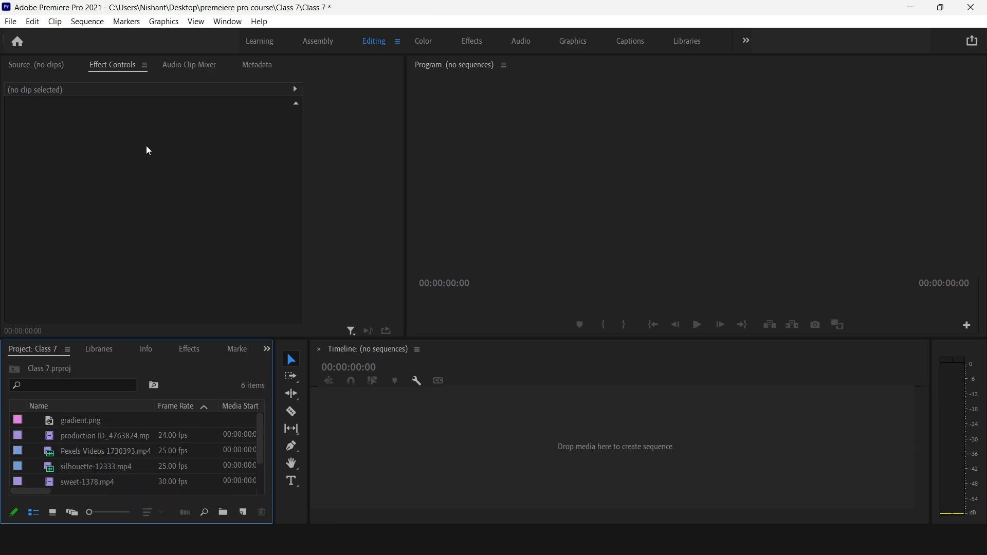
click(101, 441)
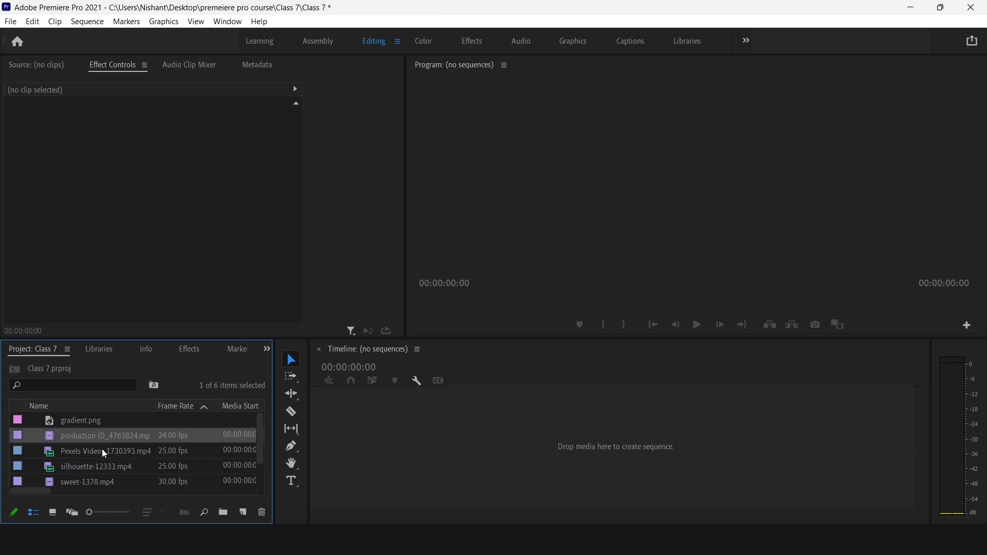
click(53, 513)
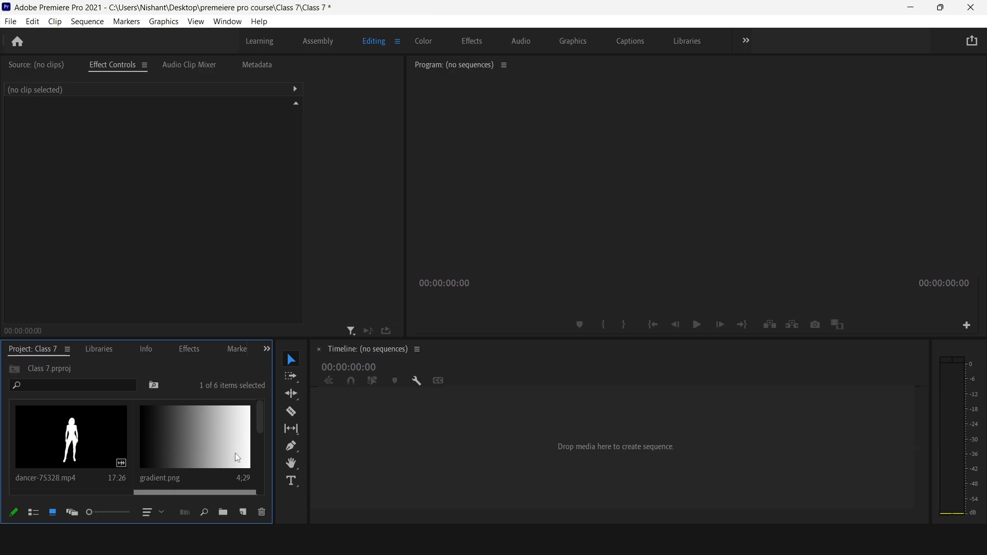
Create a new sequence from the grass clip Pexels Videos 1730393.mp4
drag(261, 429, 262, 499)
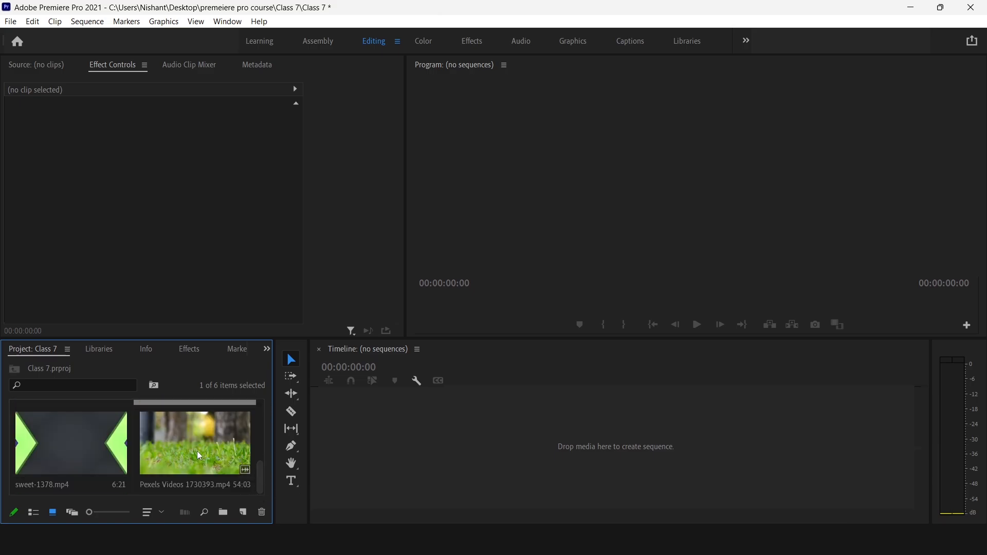
drag(199, 455, 412, 455)
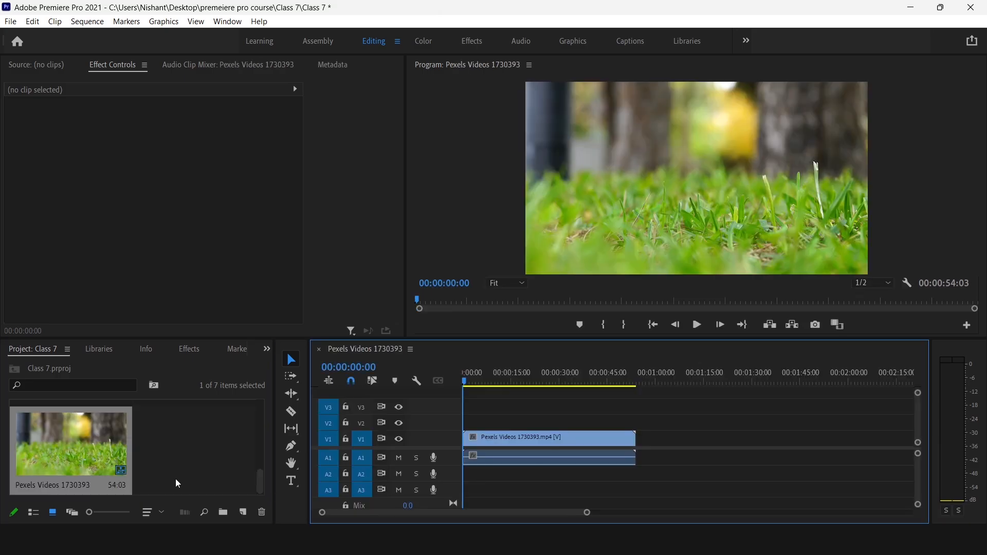
scroll(260, 462, up, 5)
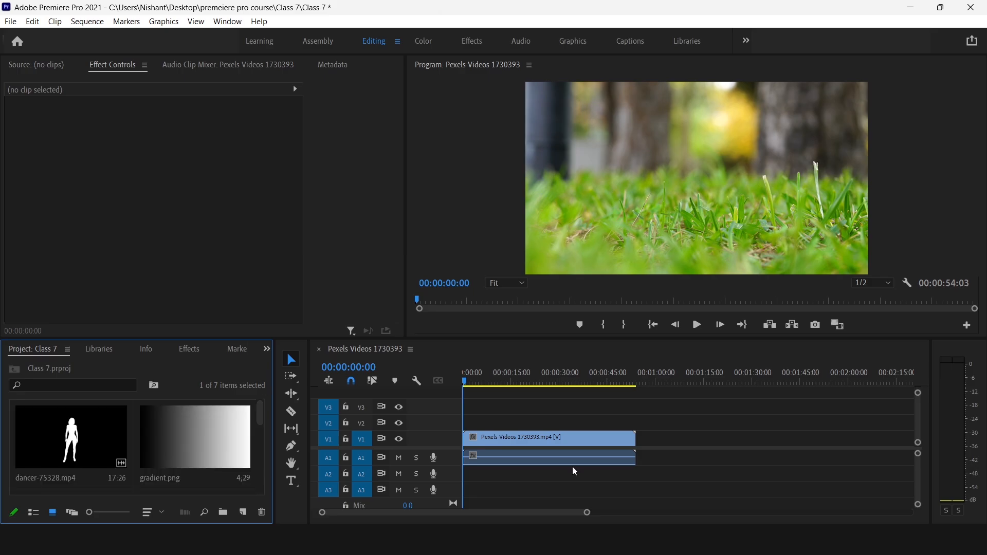
Examine the blend modes available for the grass clip on V1
click(542, 437)
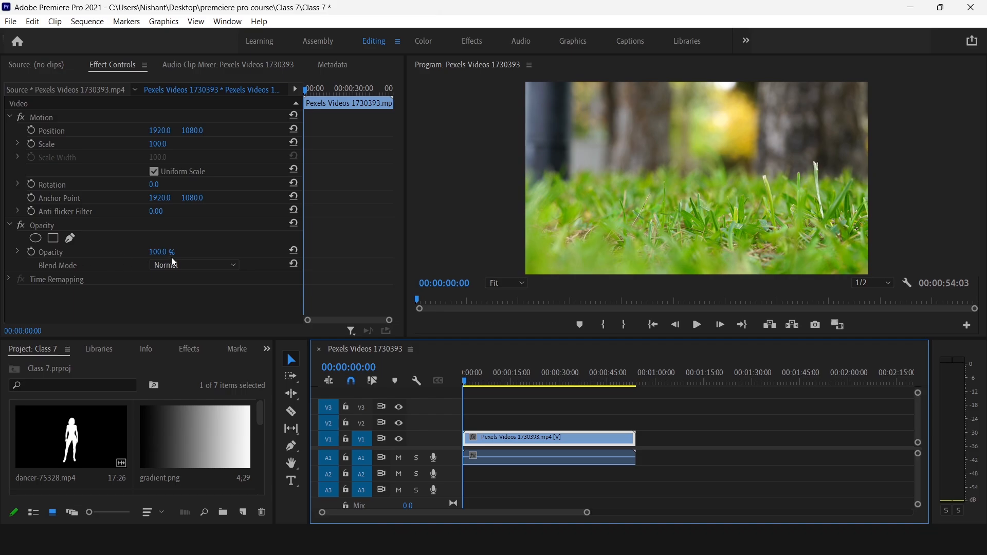
click(186, 265)
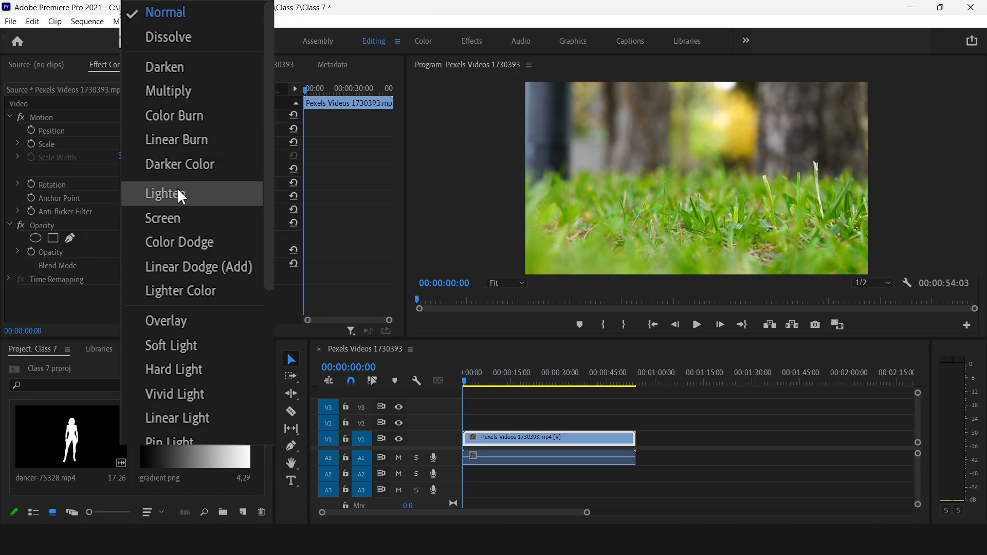
scroll(209, 409, down, 3)
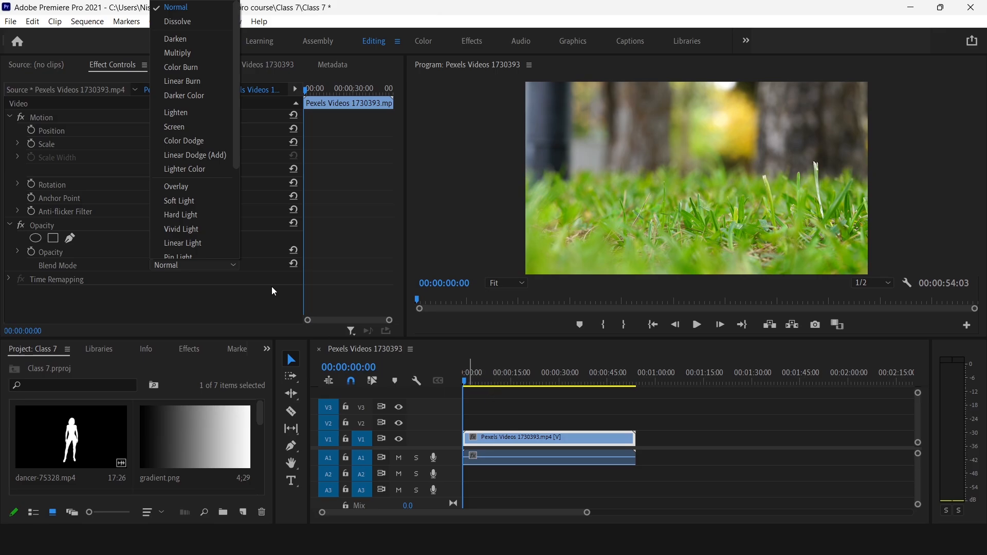
click(174, 267)
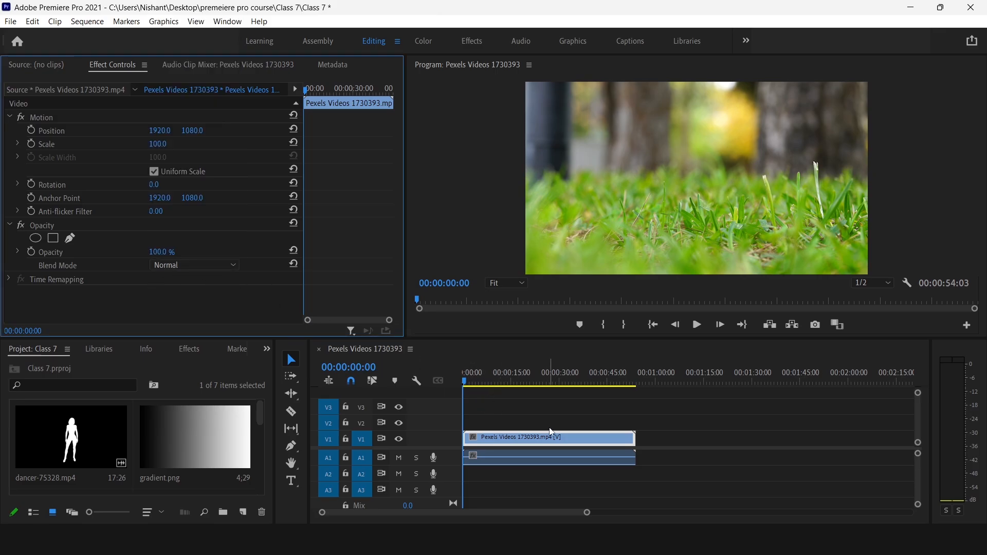
Place gradient.png on V2 over the full length of the grass clip and set its scale to 203
drag(190, 439, 635, 423)
click(532, 418)
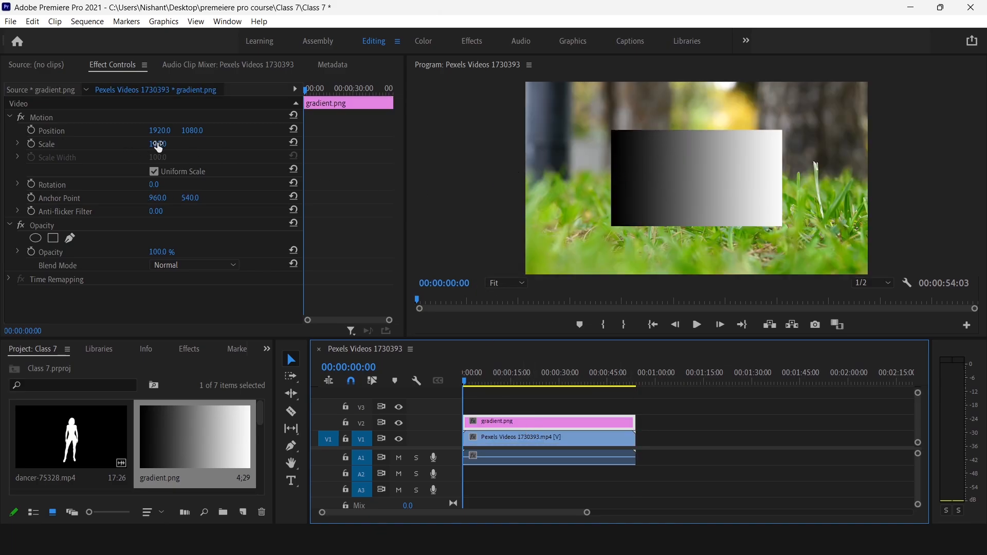
mouse_move(157, 144)
mouse_down()
mouse_move(211, 144)
mouse_move(169, 145)
mouse_up()
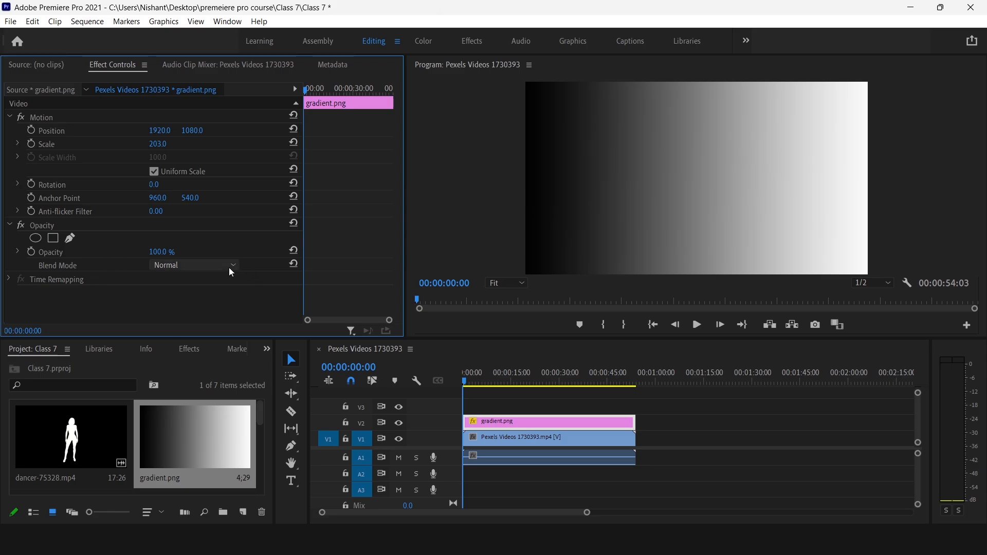
Review the blend mode groups for gradient.png and try Darken, followed by Lighten
click(505, 422)
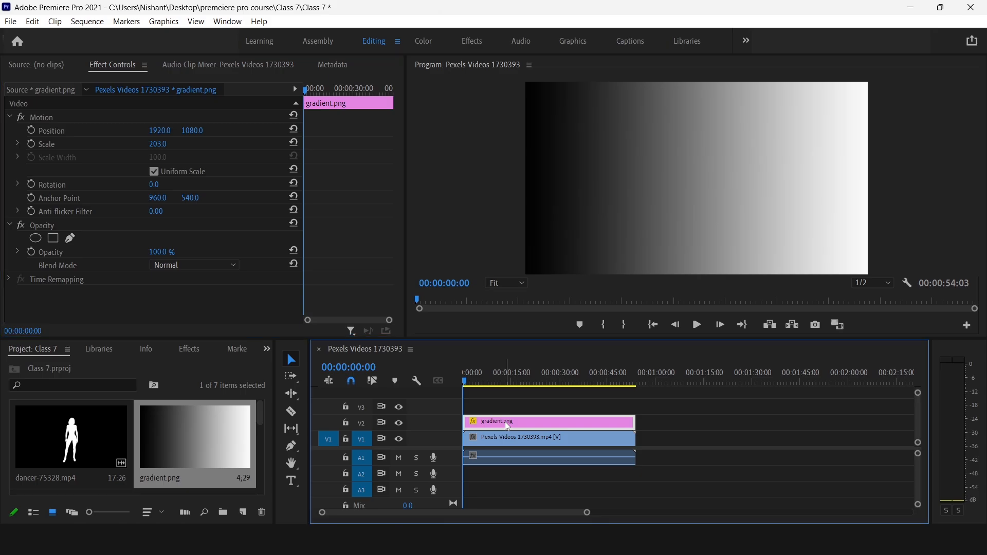
click(221, 266)
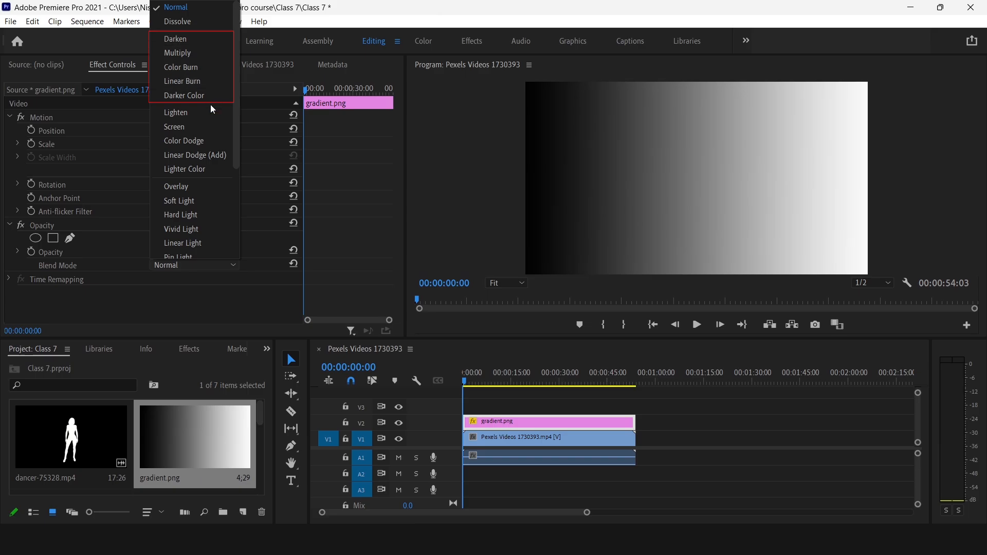
scroll(211, 99, down, 2)
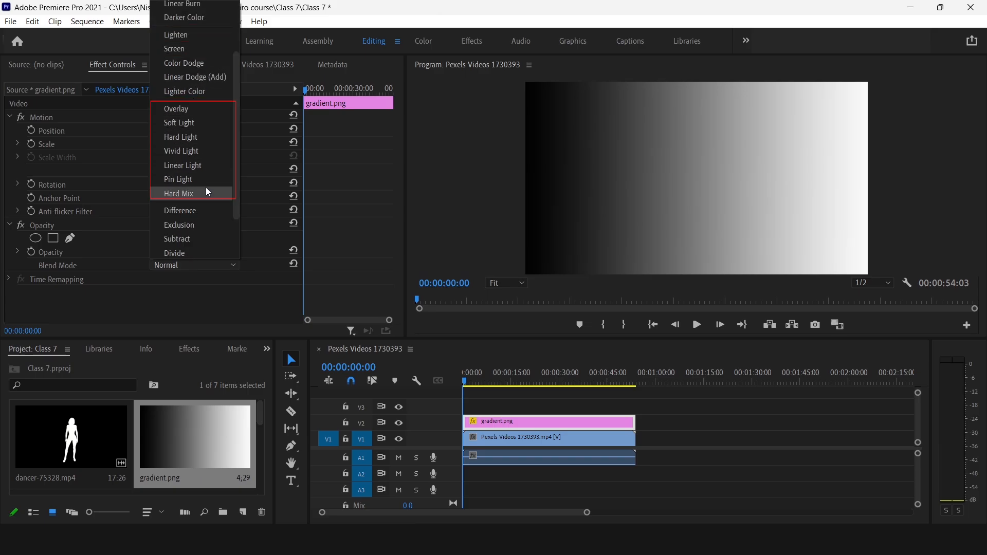
scroll(210, 189, down, 2)
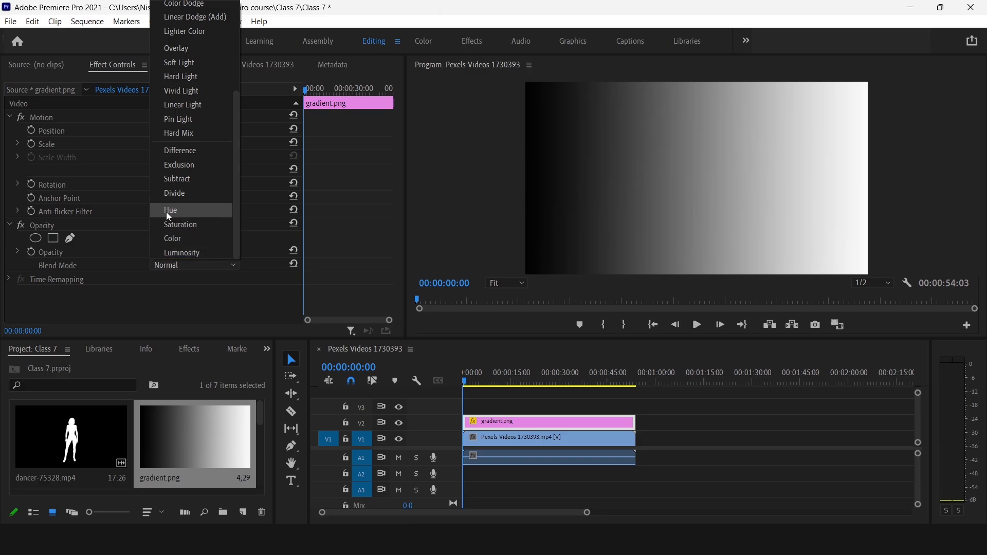
scroll(211, 239, up, 3)
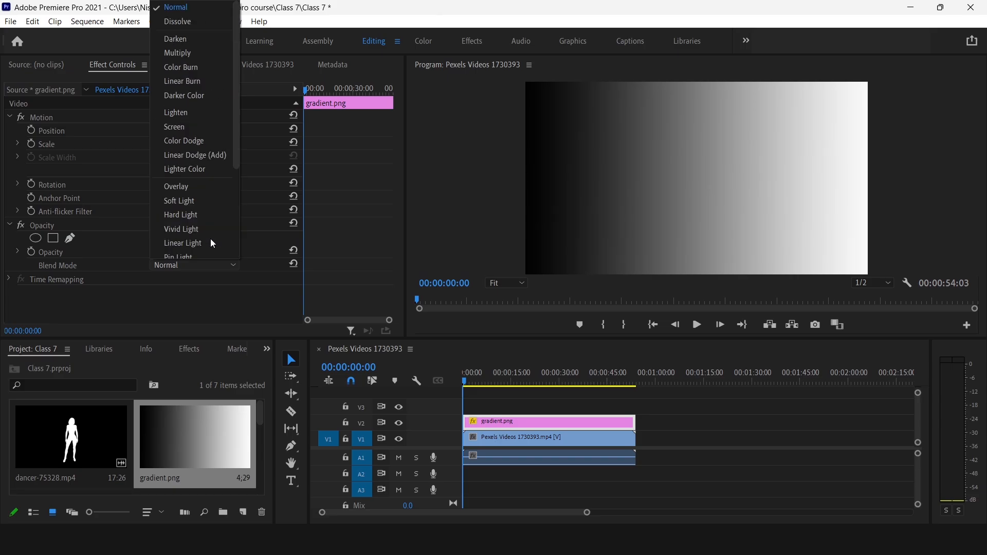
click(208, 40)
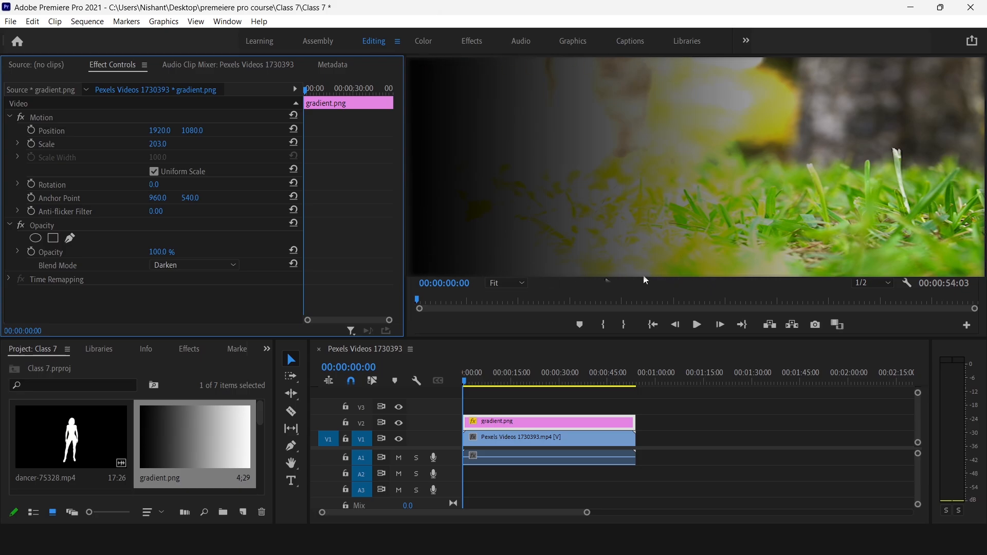
click(211, 266)
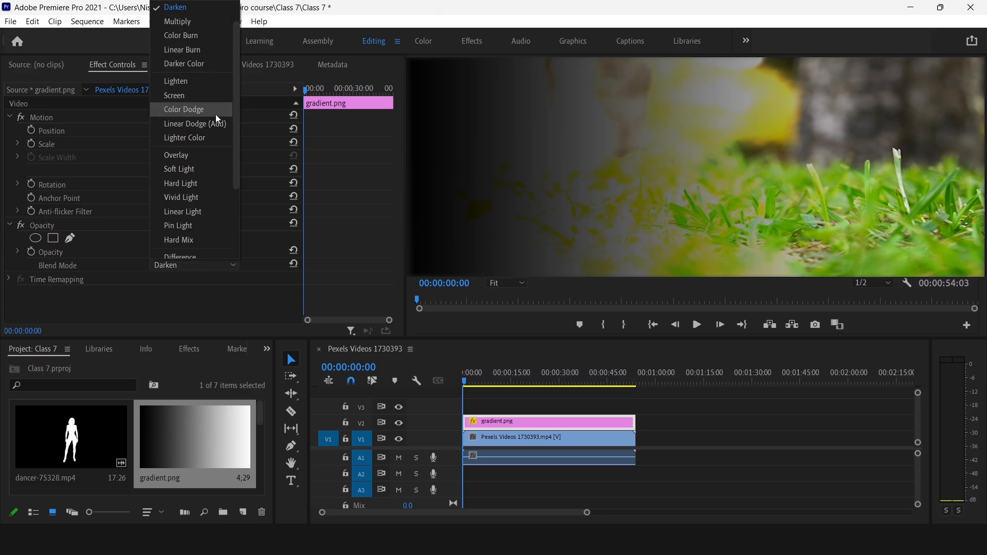
click(216, 82)
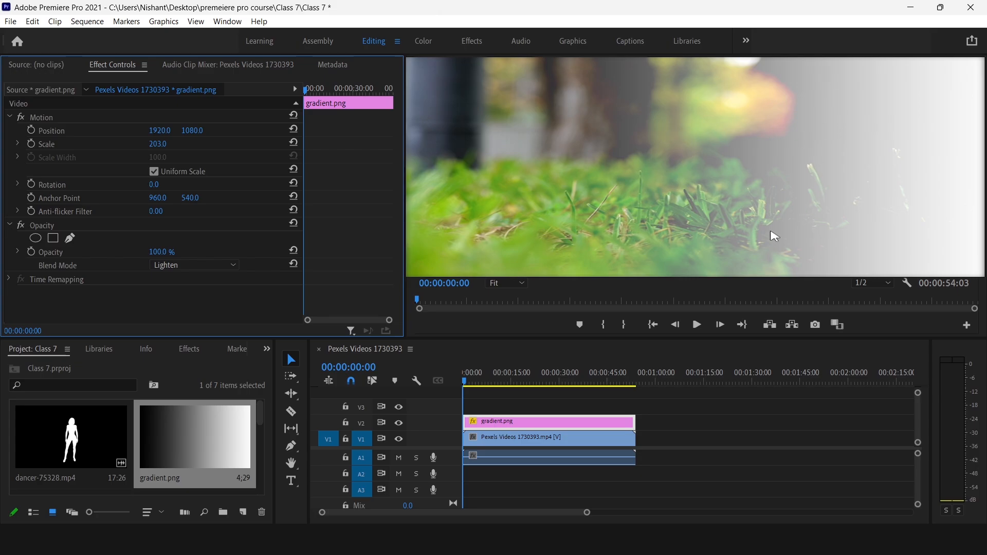
Try the Overlay and Difference blend modes on gradient.png, toggling V2's visibility to compare the Overlay result
click(195, 265)
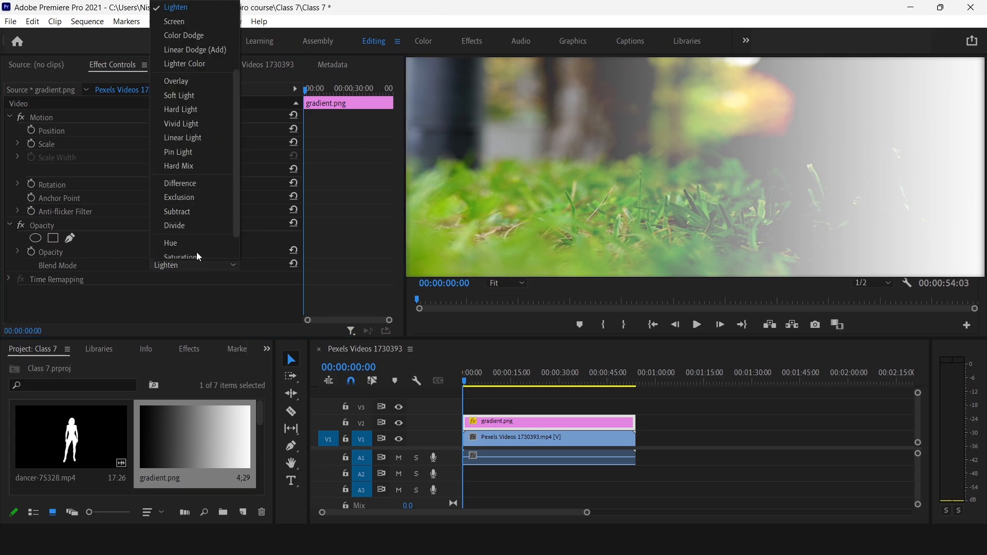
click(222, 83)
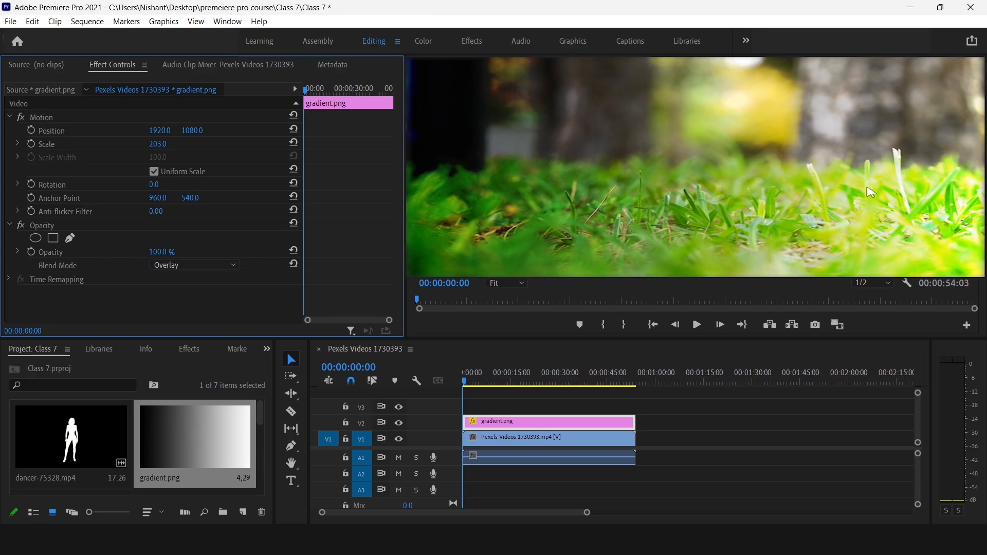
click(399, 422)
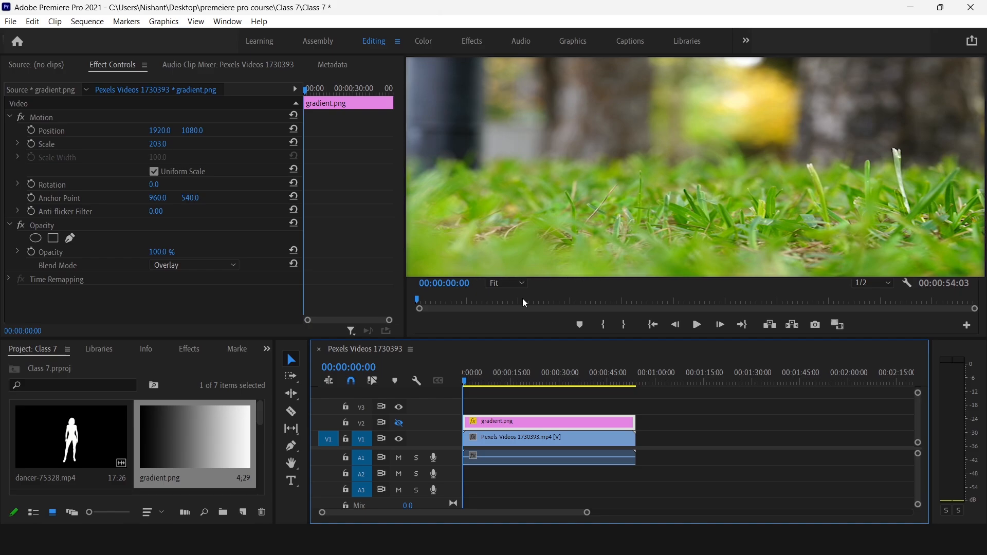
click(398, 427)
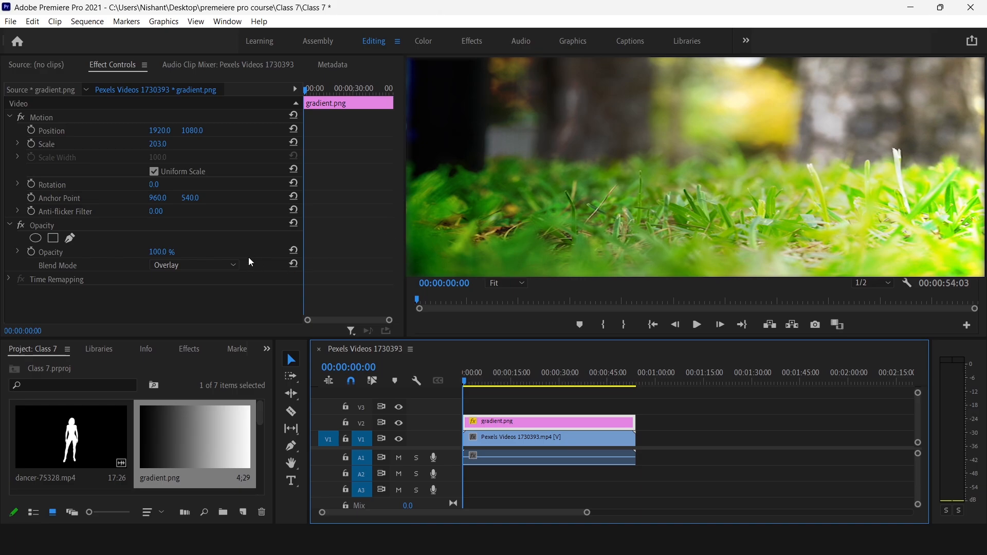
click(218, 264)
click(215, 154)
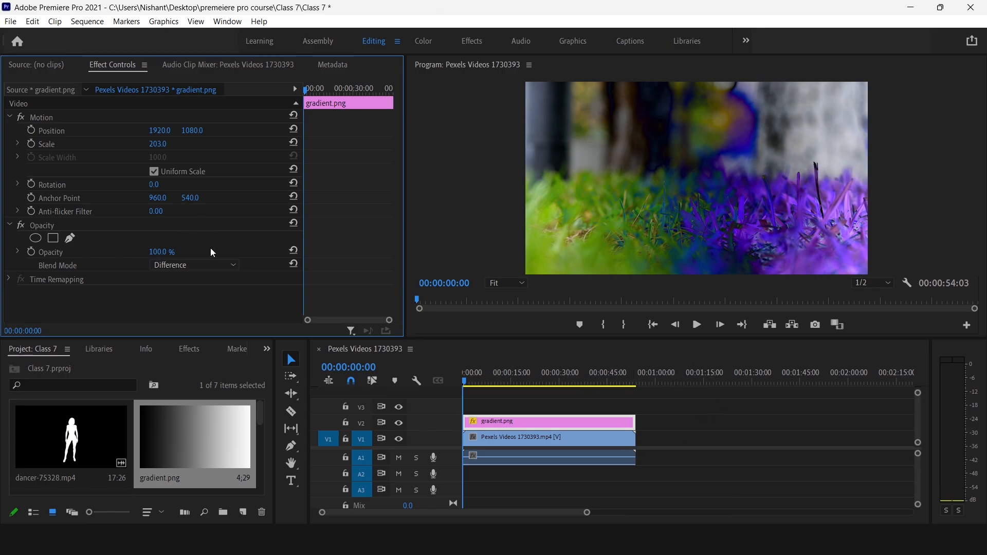
Delete all clips from the timeline and place silhouette-12333.mp4 at the start of V1, keeping the existing sequence settings
drag(673, 401, 548, 482)
key(Delete)
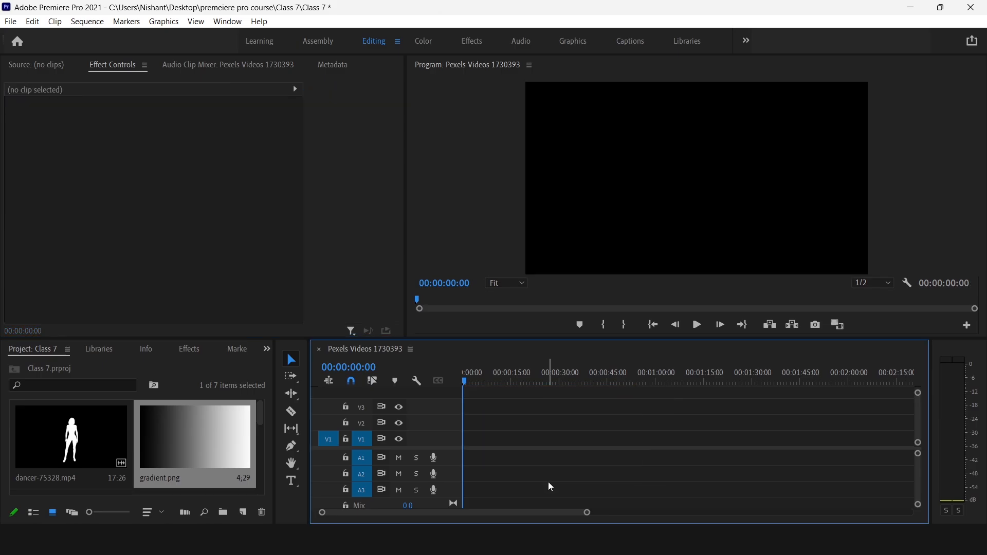
click(260, 417)
drag(261, 416, 256, 355)
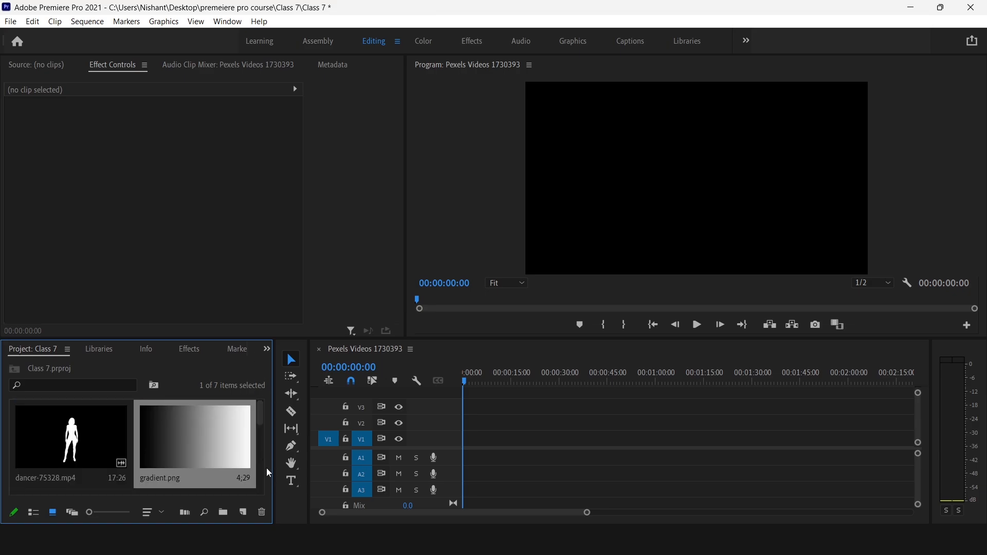
drag(260, 416, 260, 438)
drag(87, 441, 470, 441)
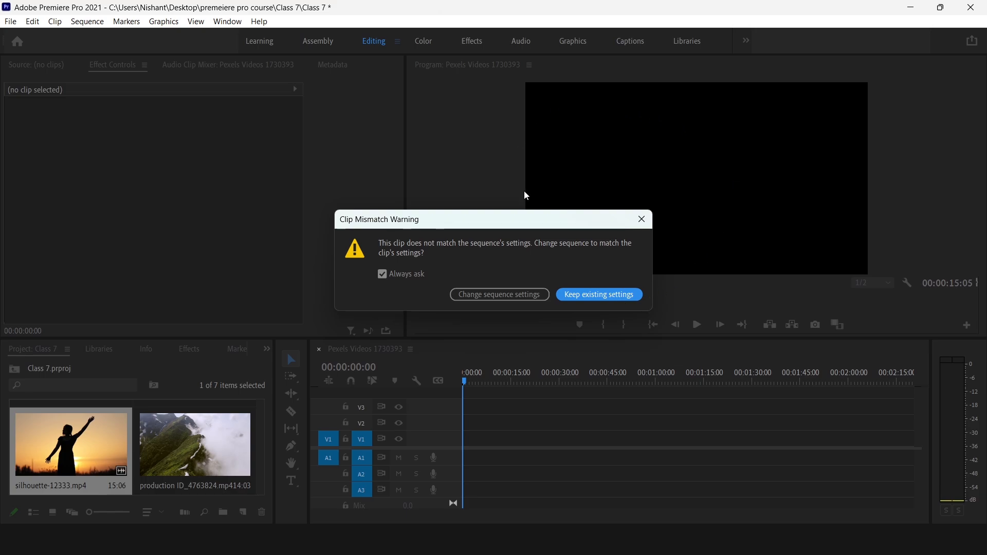
click(589, 297)
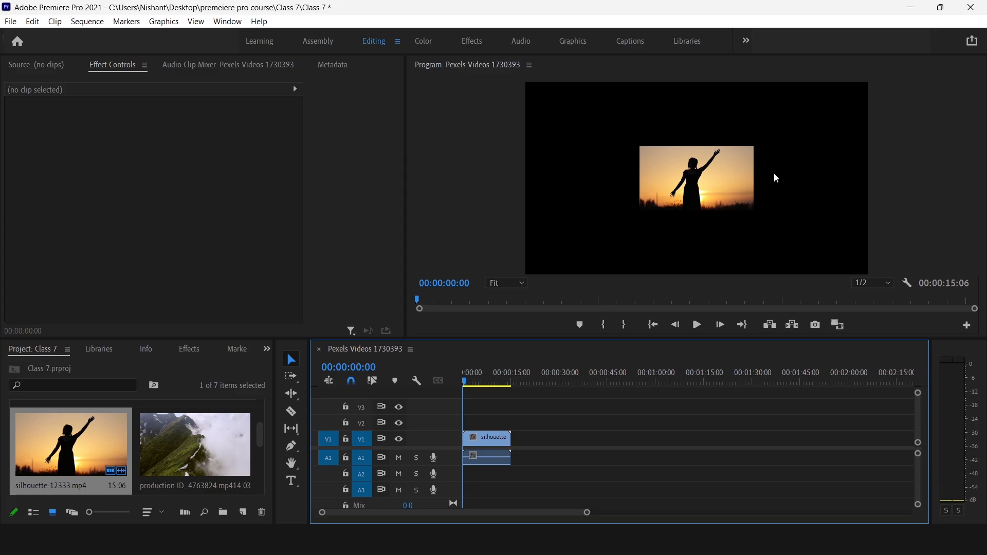
Scale the silhouette clip to 299 and duplicate its video onto V2 directly above the original
click(486, 443)
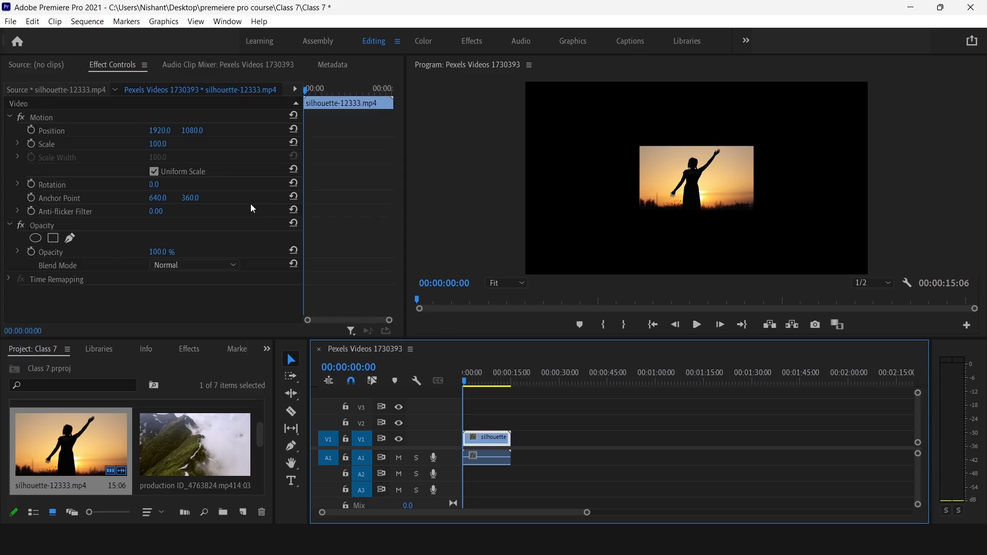
drag(154, 144, 256, 144)
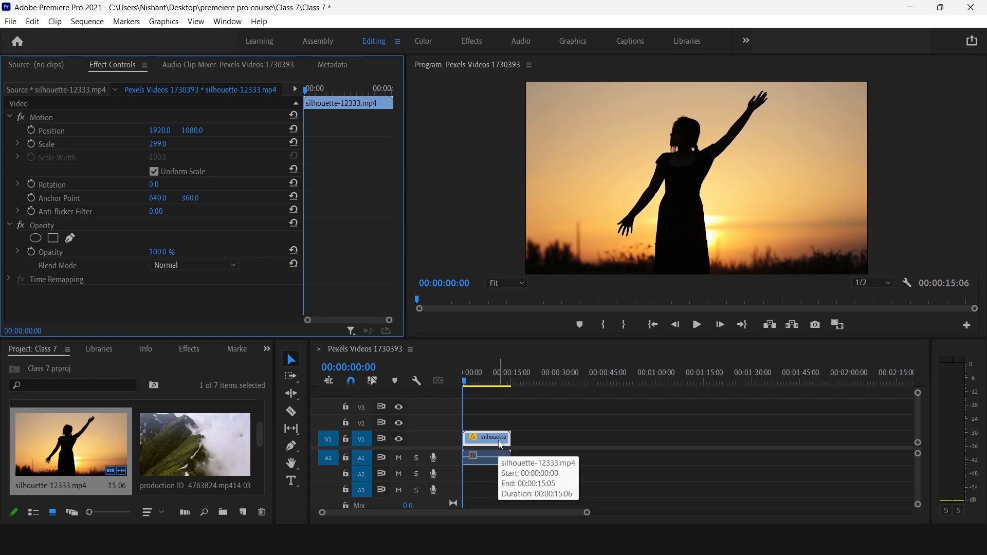
drag(589, 513, 443, 514)
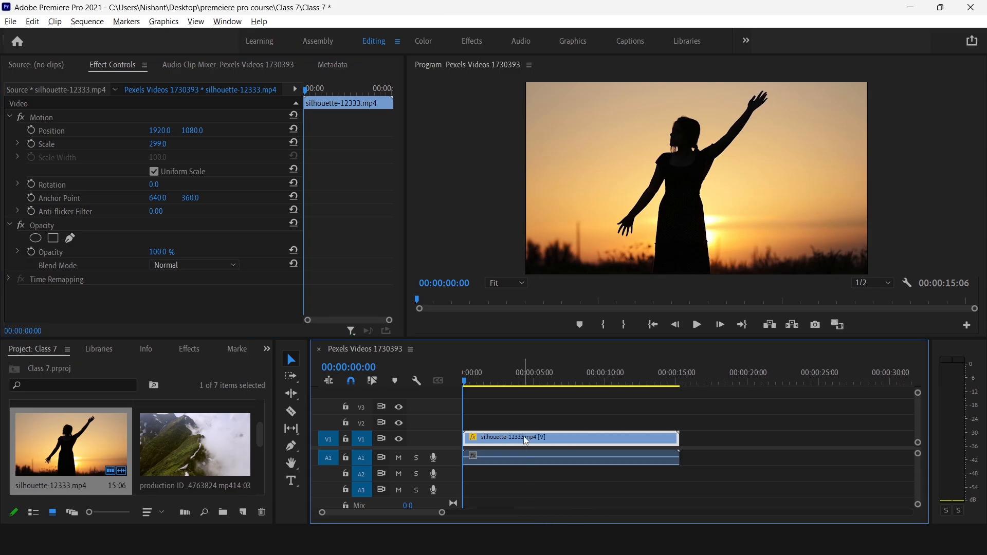
drag(525, 441, 525, 430)
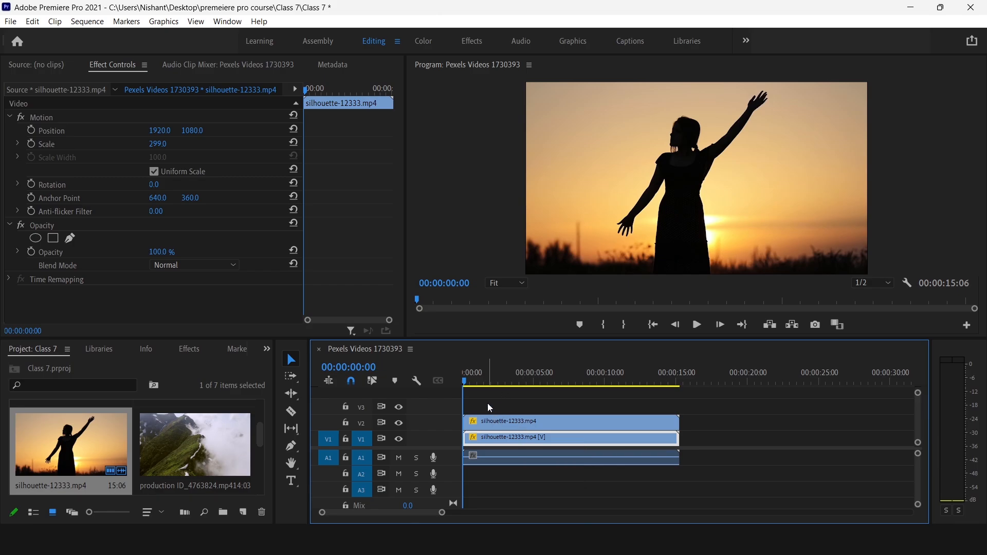
Shift the V2 silhouette clip two frames later than the V1 original and play the sequence from the start
key(Right)
key(Right)
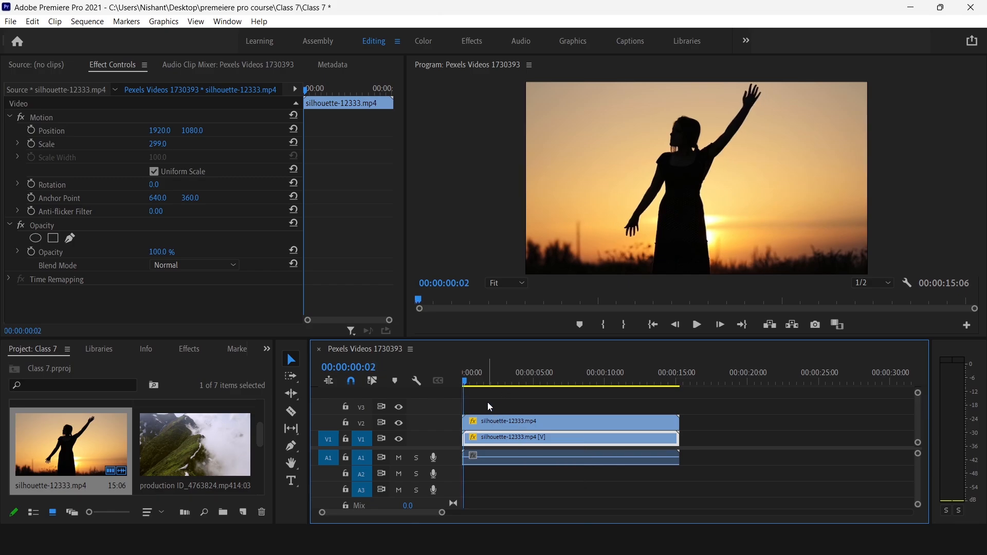
drag(503, 423, 507, 426)
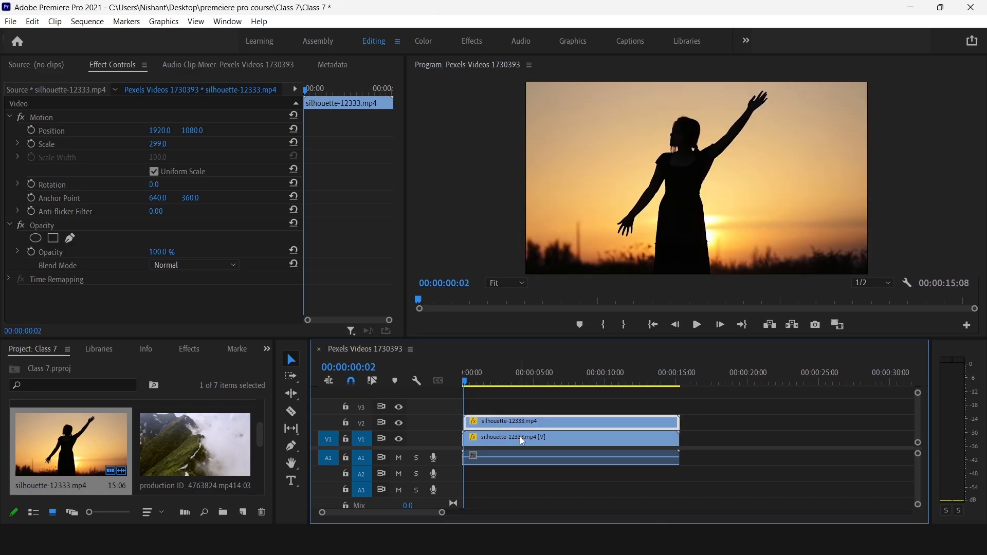
click(458, 383)
key(space)
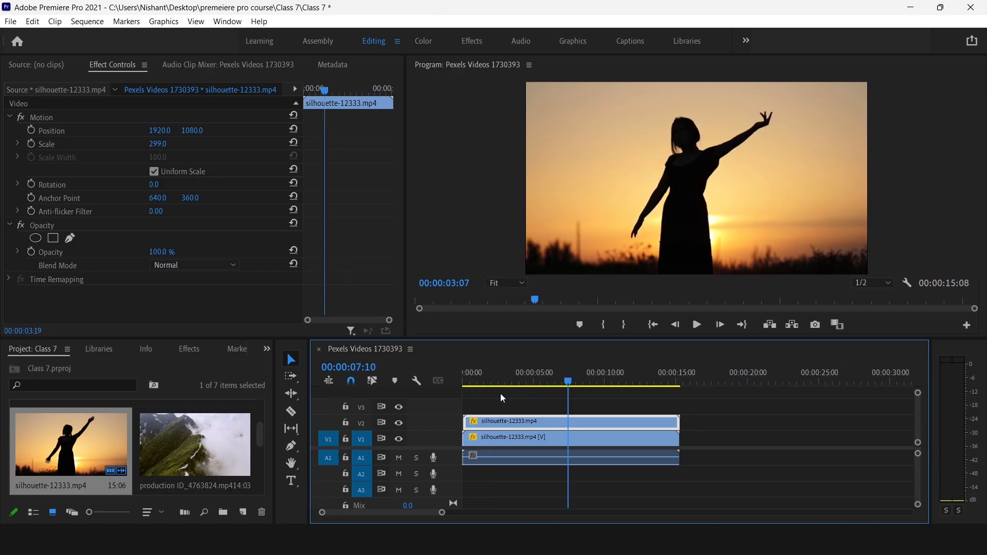
key(space)
Try the Overlay blend mode on the V2 silhouette clip and scrub through the sequence to inspect the offset
click(226, 266)
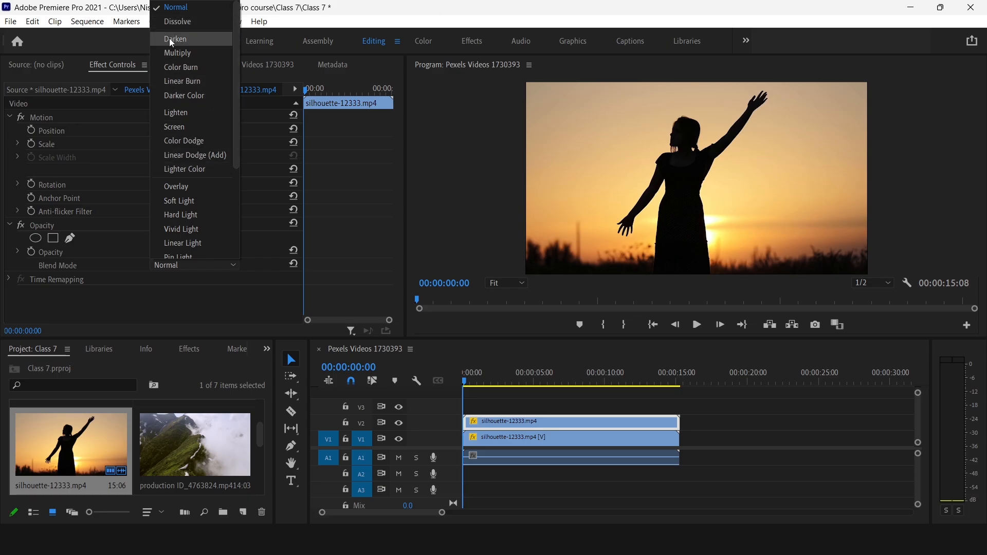
scroll(224, 203, down, 3)
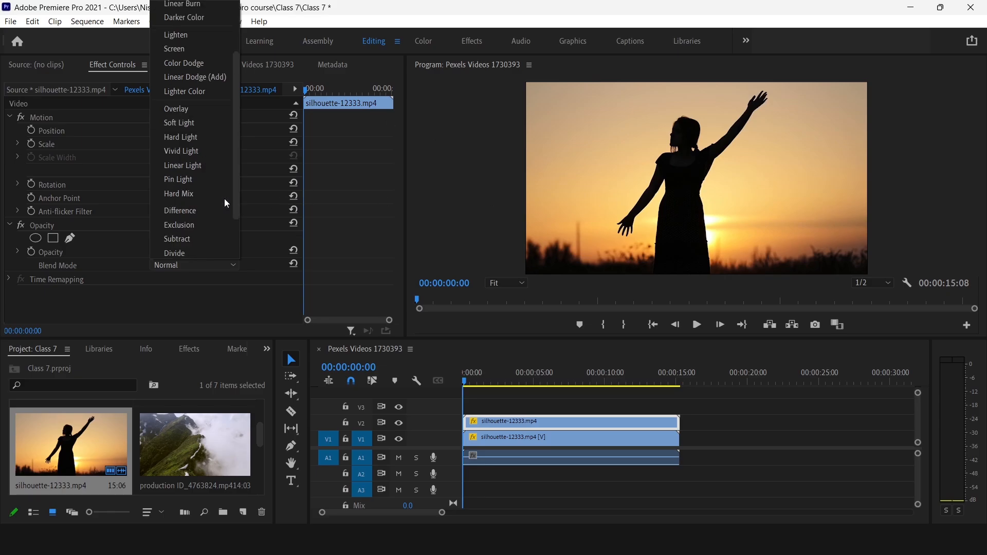
click(200, 109)
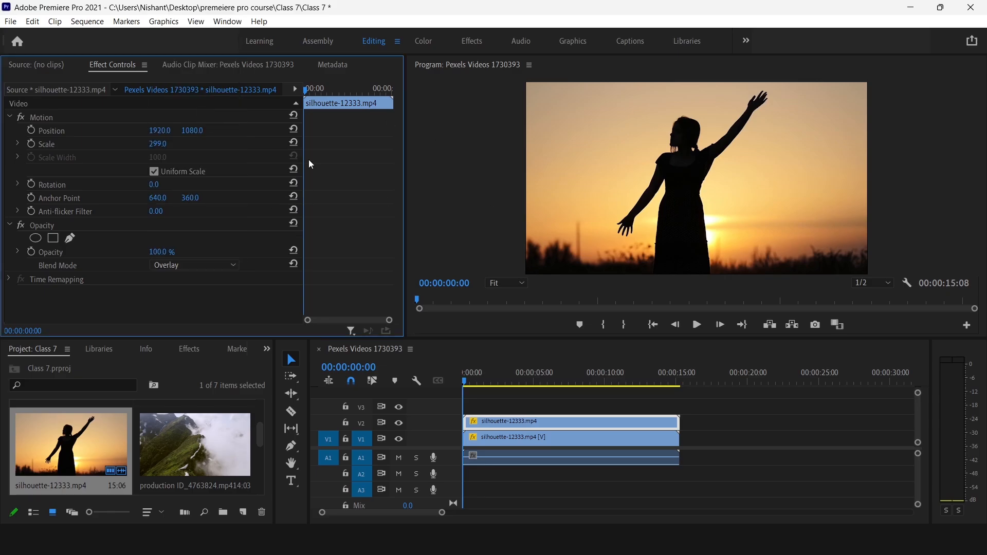
drag(465, 383, 526, 395)
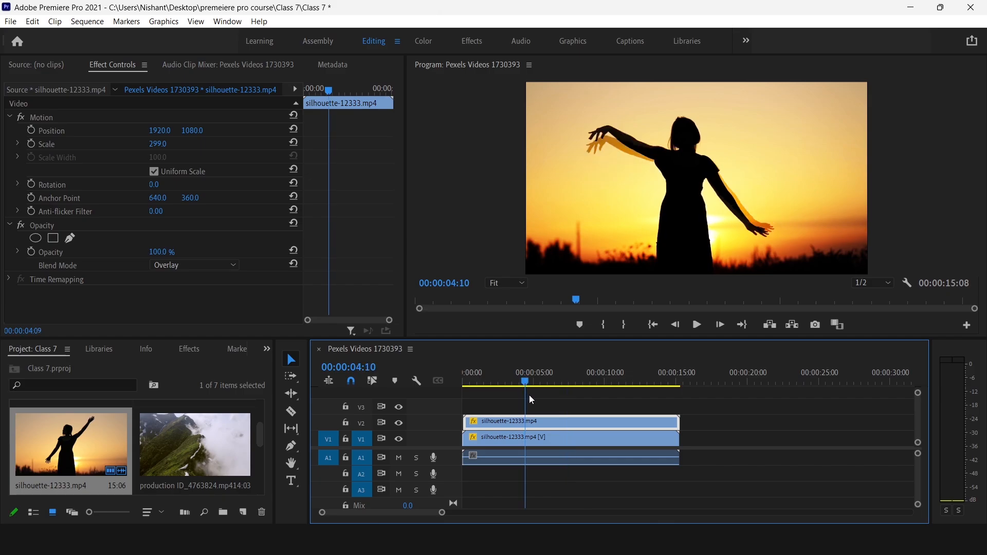
click(593, 405)
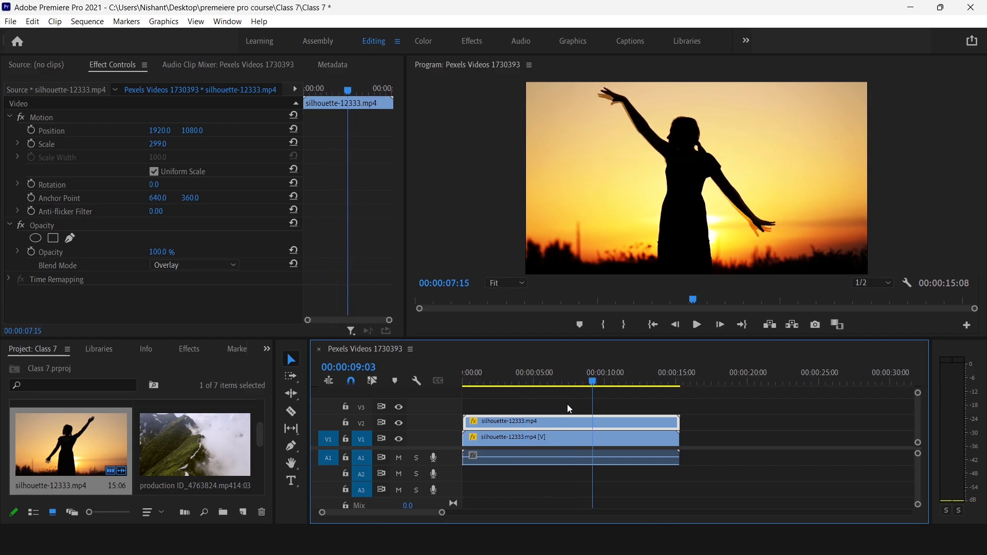
click(539, 401)
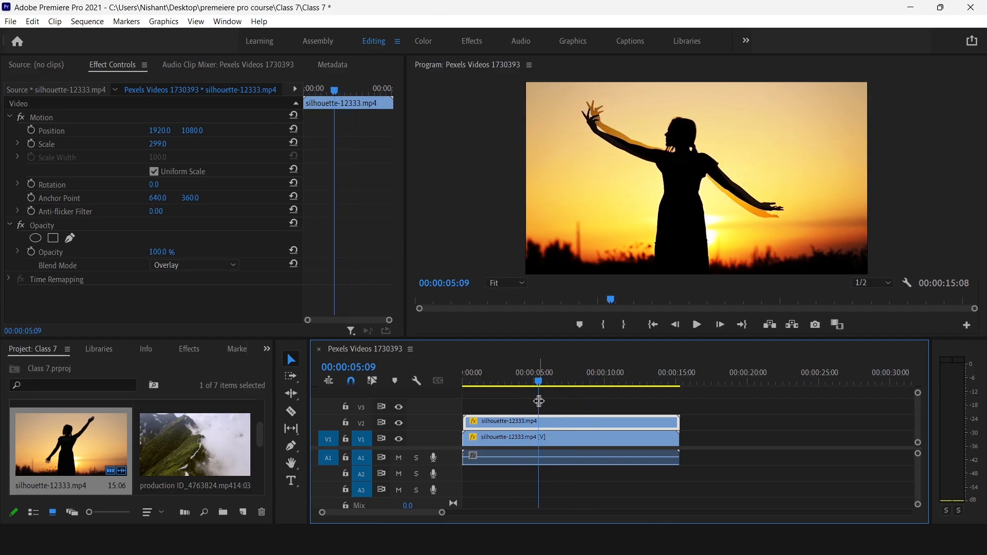
click(205, 265)
click(535, 386)
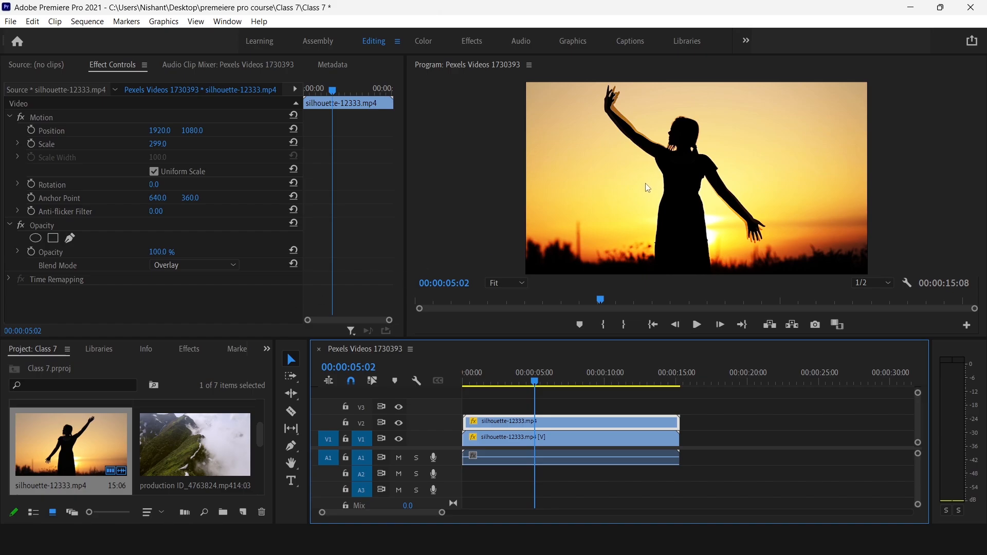
Set the V2 silhouette clip's blend mode to Difference and scrub through the outlined figure
click(178, 268)
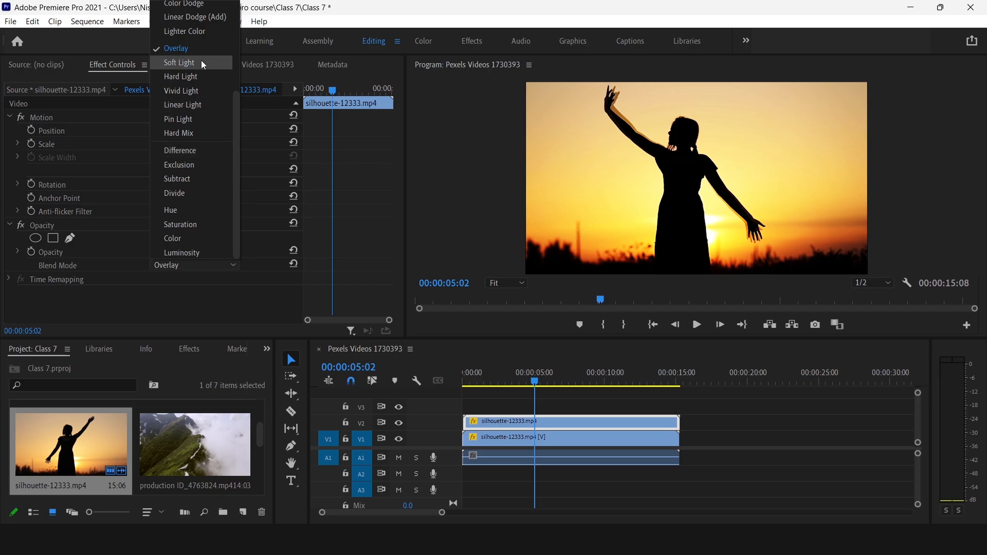
click(199, 149)
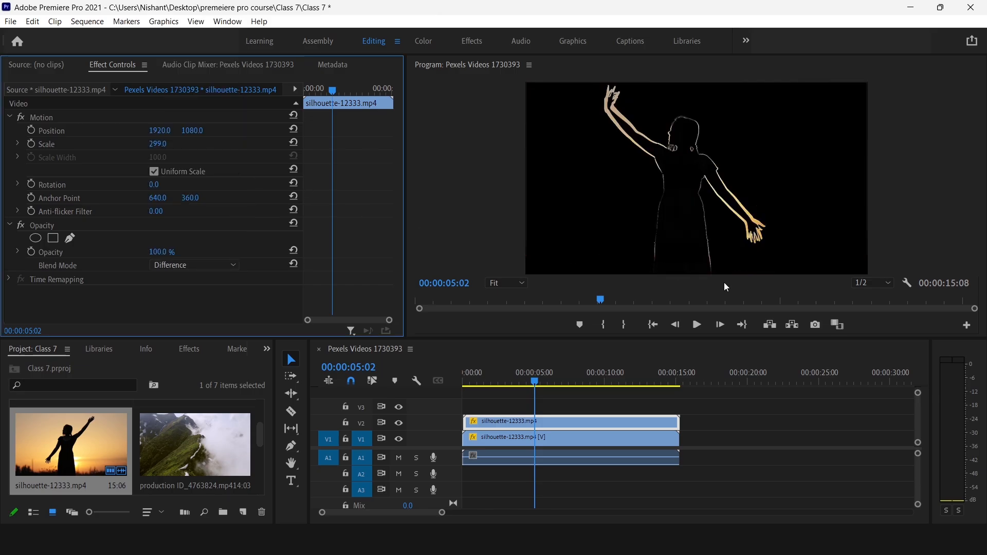
drag(534, 381, 594, 398)
drag(620, 401, 597, 401)
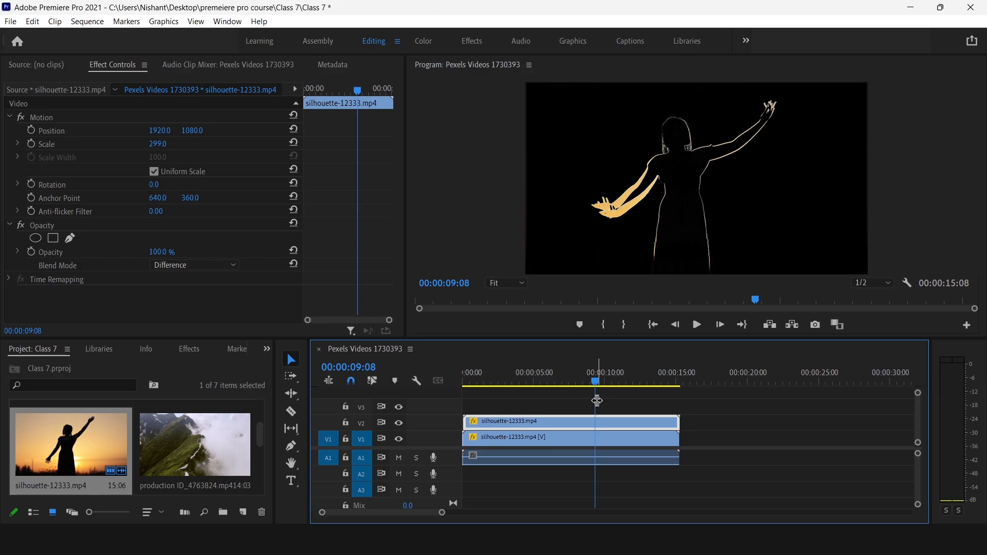
Place sweet-1378.mp4 on V3 above the silhouette clips and set its scale to 244
scroll(261, 412, up, 3)
scroll(260, 418, down, 1)
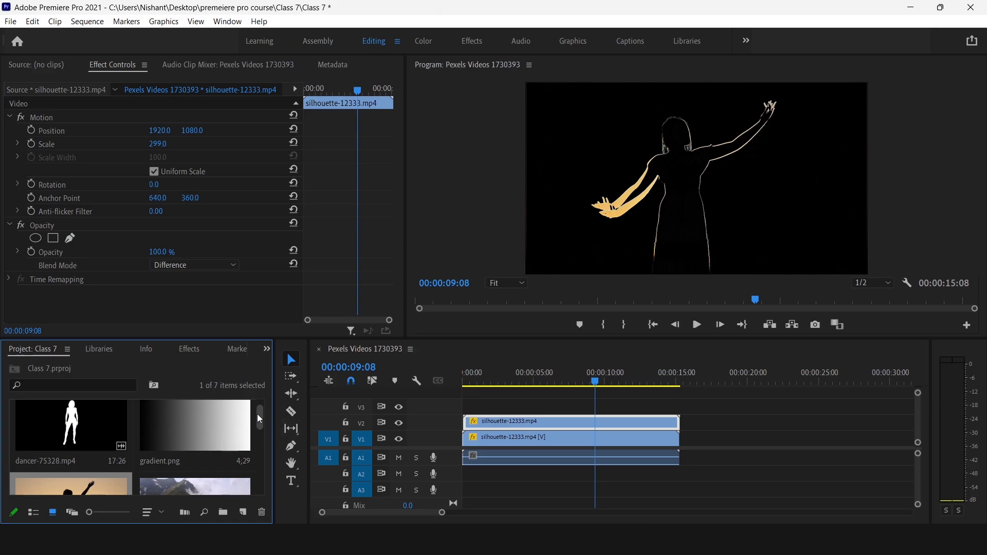
drag(257, 415, 262, 460)
drag(73, 424, 536, 409)
drag(554, 377, 536, 380)
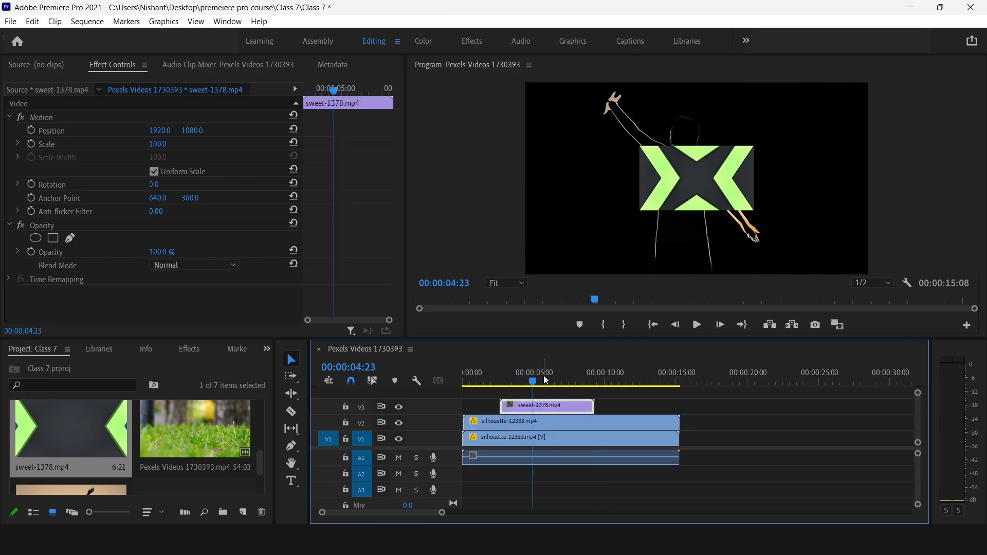
drag(171, 143, 231, 144)
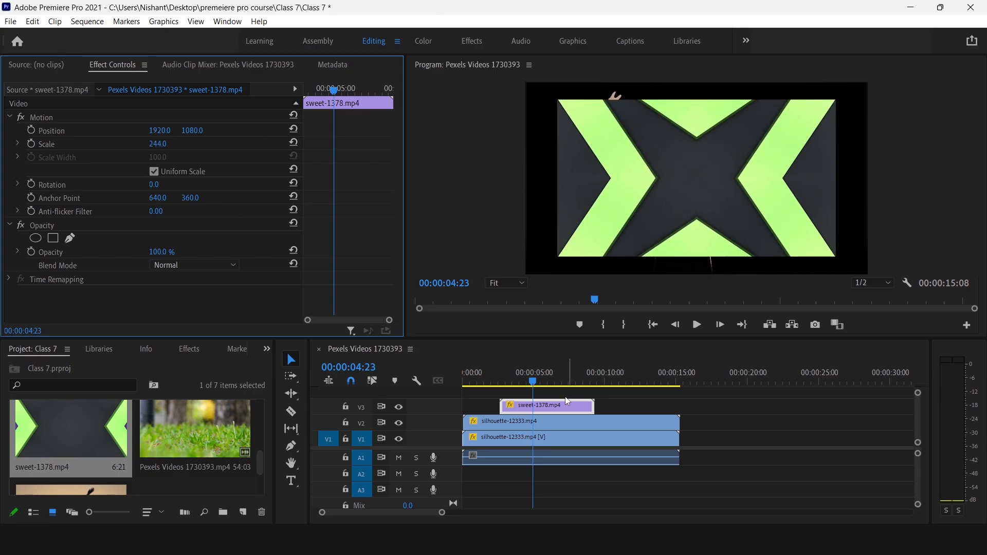
Try the Divide blend mode on sweet-1378.mp4 and scrub through the coloured outlines
click(216, 265)
click(584, 403)
click(584, 394)
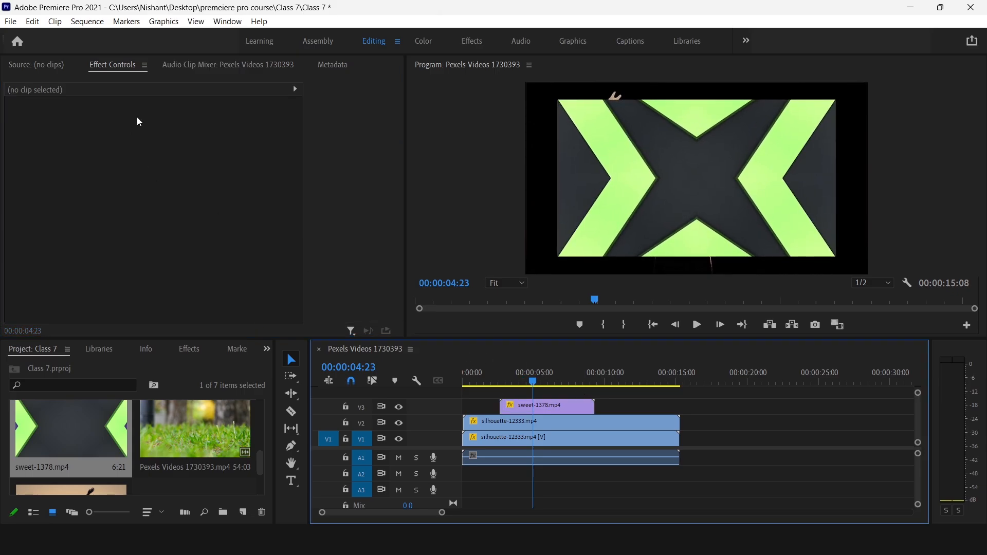
click(550, 406)
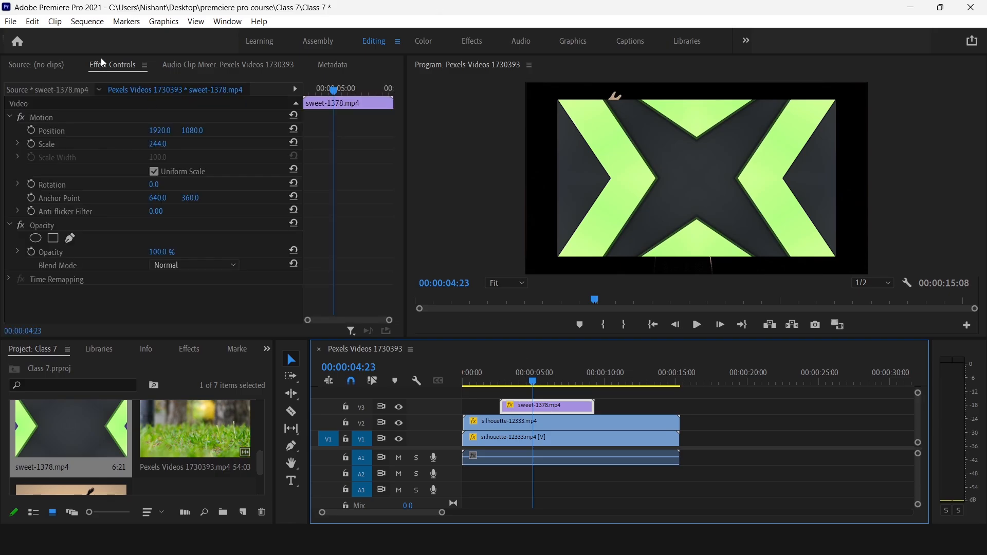
click(201, 265)
scroll(196, 190, down, 3)
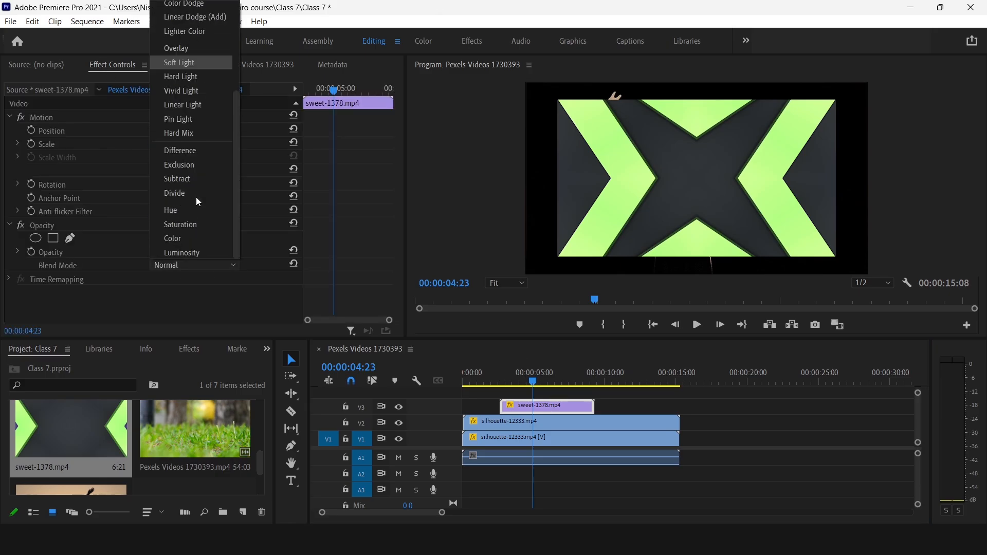
click(197, 193)
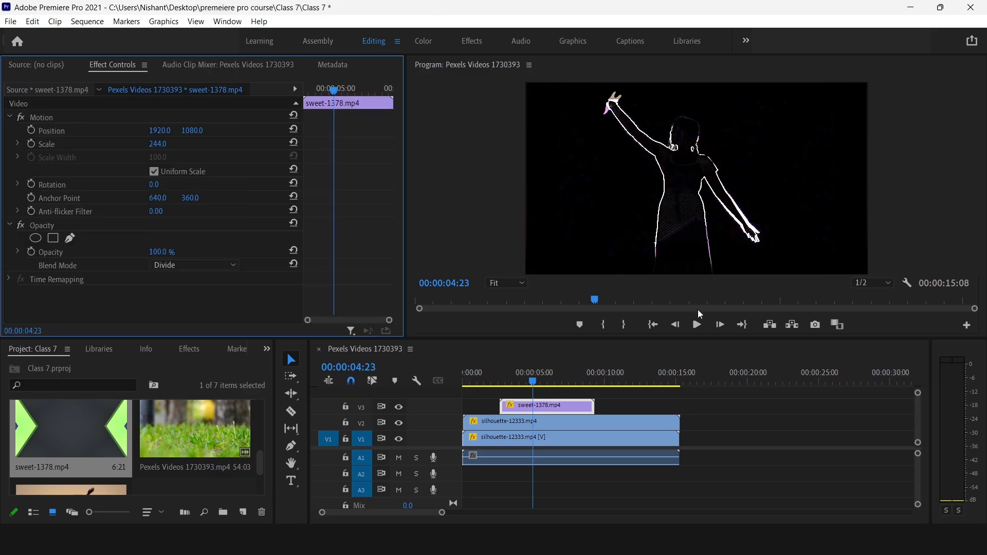
drag(533, 383, 564, 388)
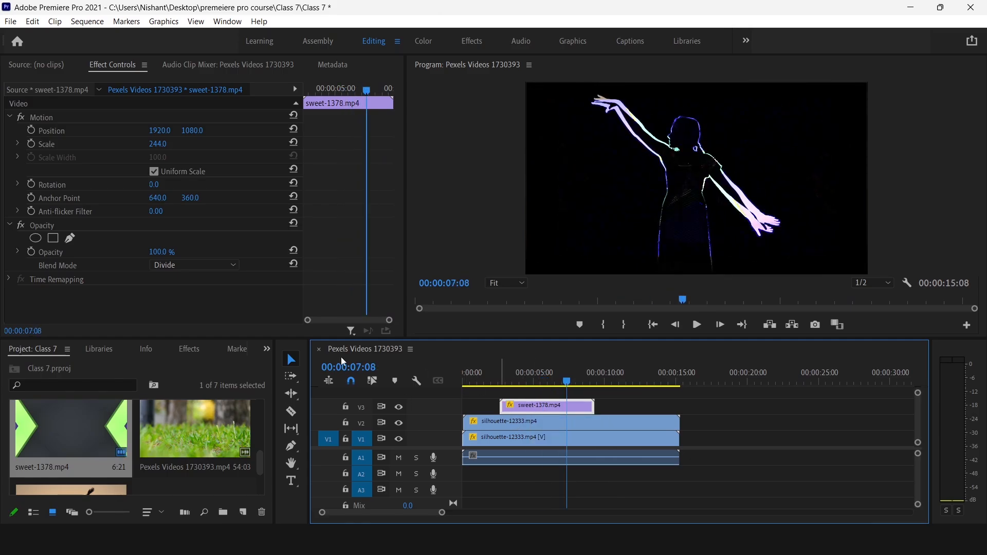
Return sweet-1378.mp4's blend mode to Normal and preview an earlier frame of the clip
click(213, 268)
scroll(201, 150, up, 4)
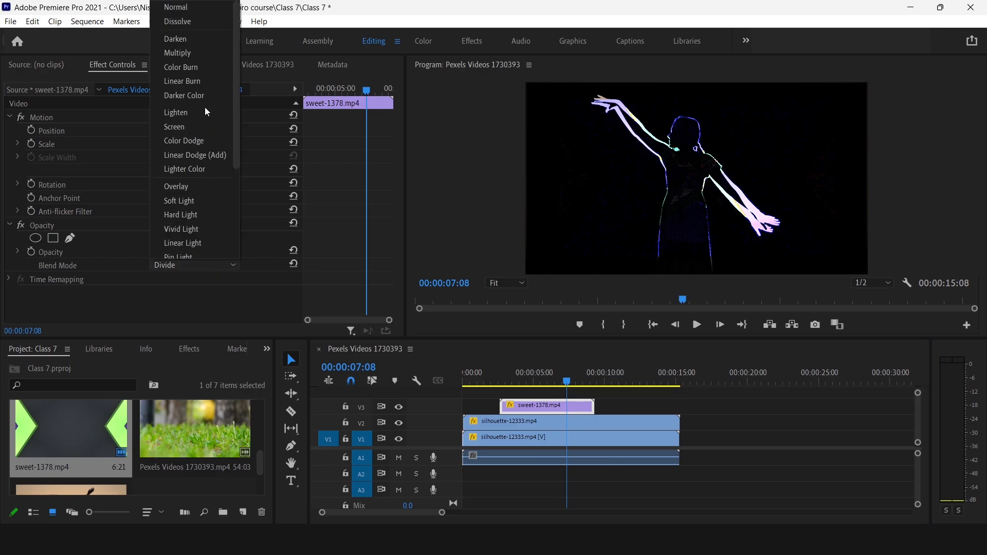
click(177, 6)
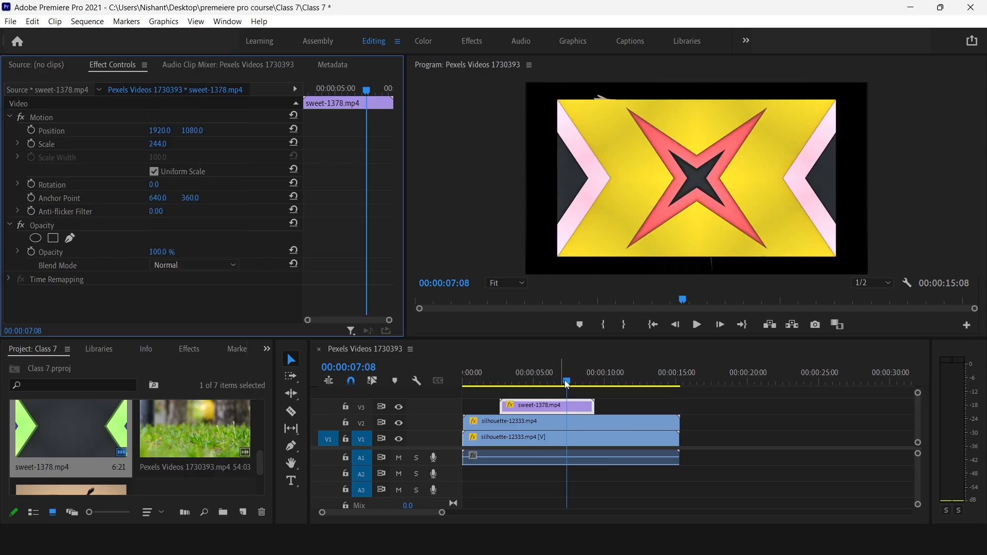
mouse_move(568, 383)
mouse_down()
mouse_move(520, 384)
mouse_move(554, 385)
mouse_up()
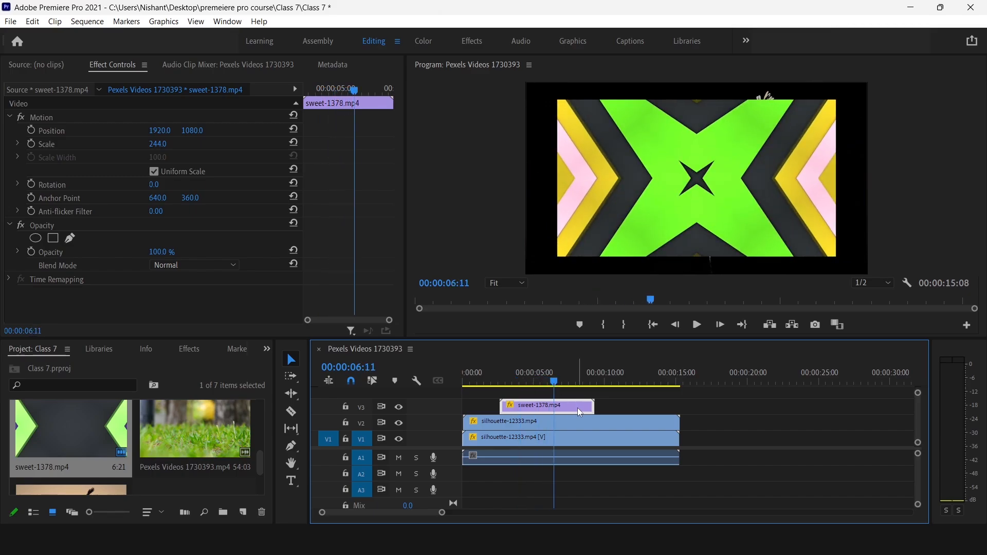
Place dancer-75328.mp4 on V2 after the silhouette clips and set its scale to 265
drag(261, 465, 260, 416)
drag(68, 438, 695, 418)
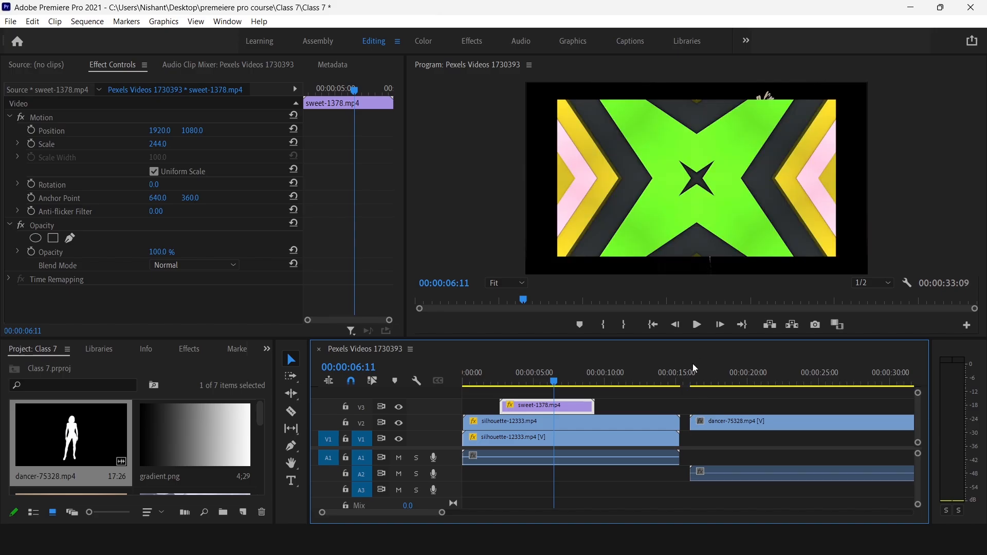
drag(692, 368, 742, 369)
click(746, 432)
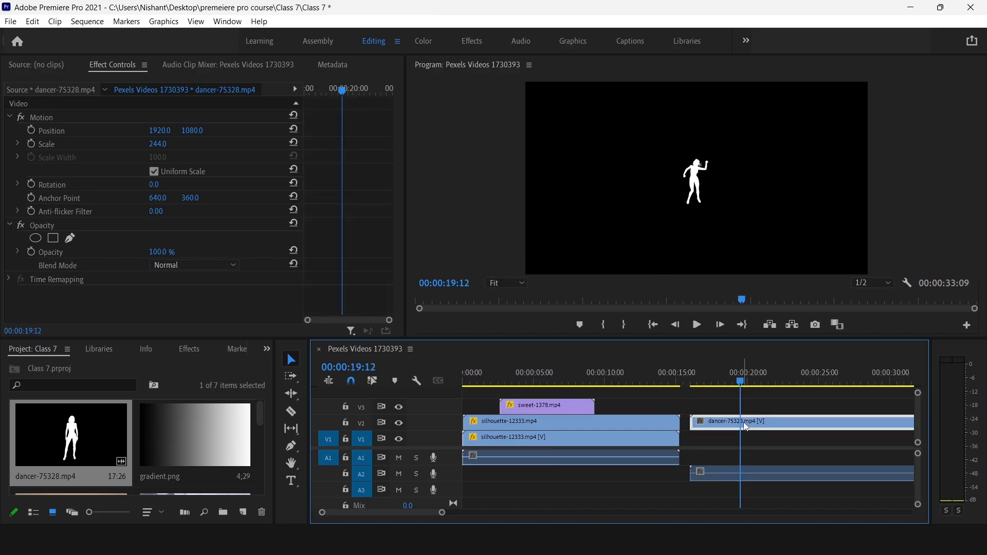
click(183, 144)
drag(159, 144, 203, 145)
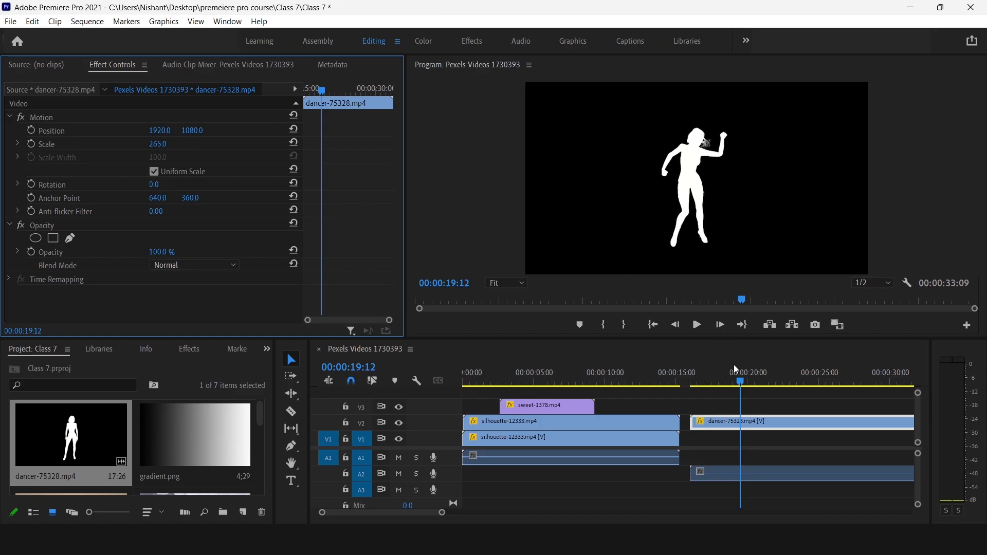
Move sweet-1378.mp4 along V3 to sit above the dancer clip around 00:00:23:22, and try the Lighten and Overlay blend modes
drag(746, 382, 802, 401)
drag(529, 403, 796, 414)
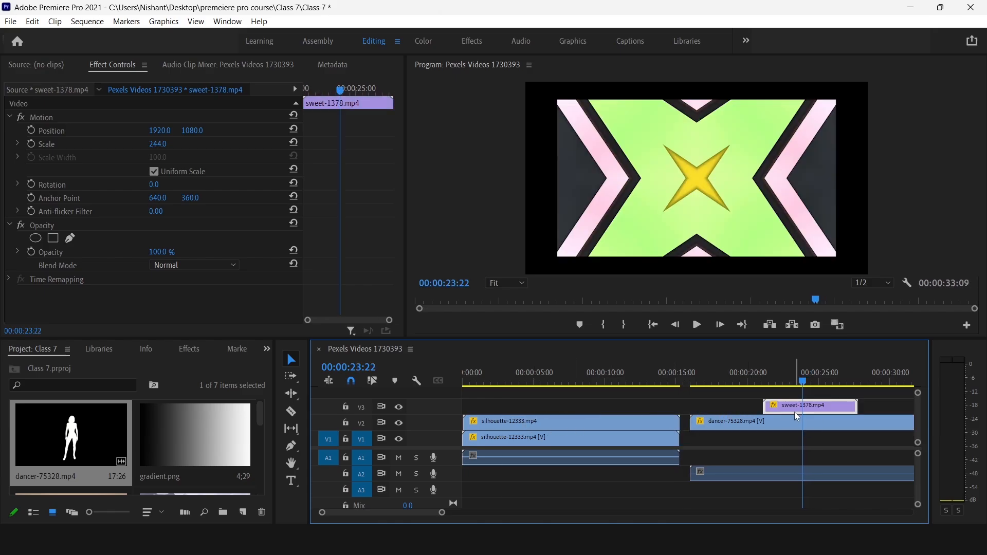
click(236, 264)
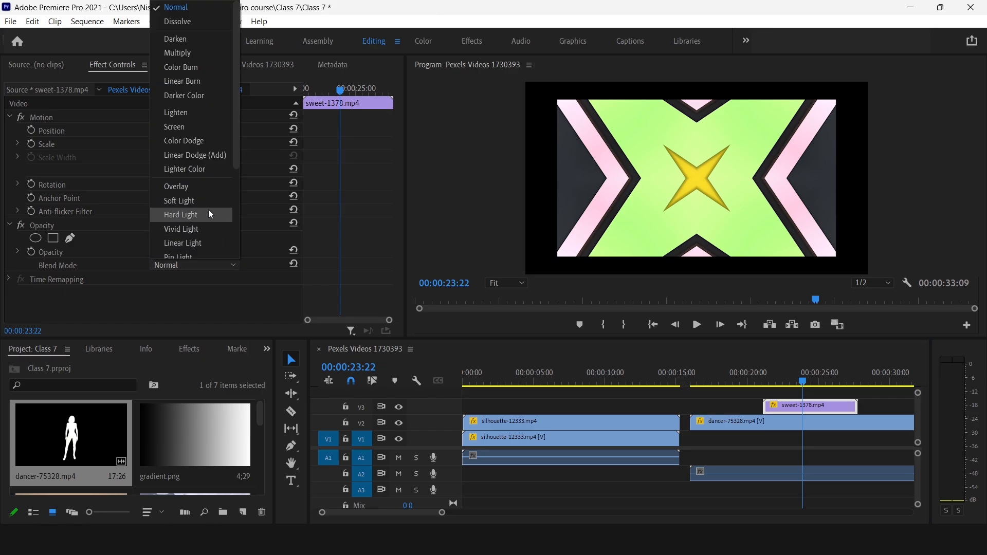
click(199, 114)
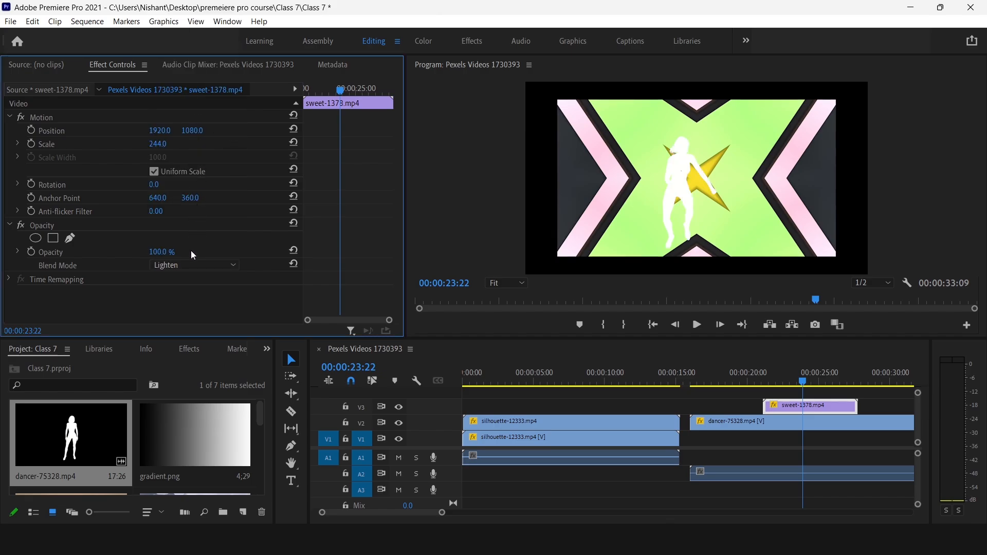
click(195, 267)
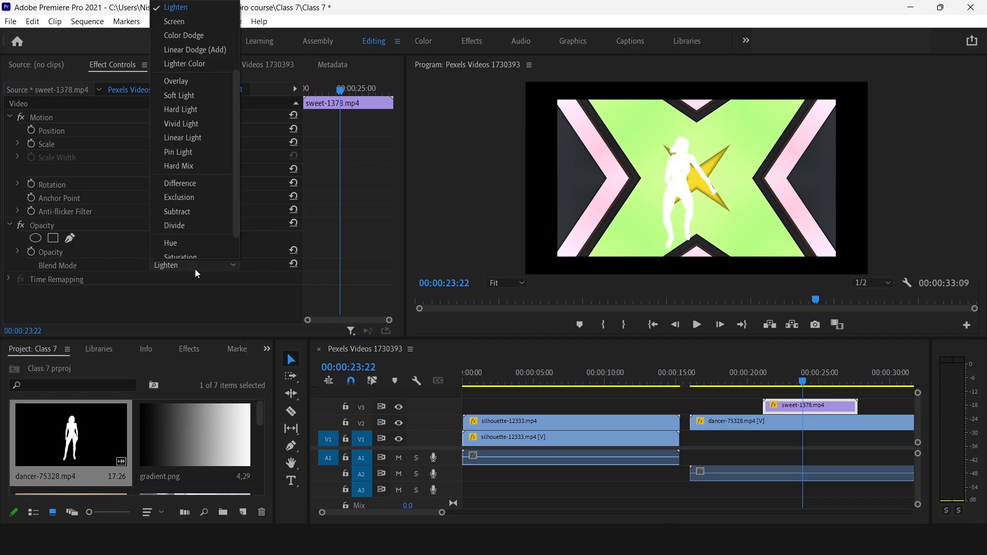
click(202, 84)
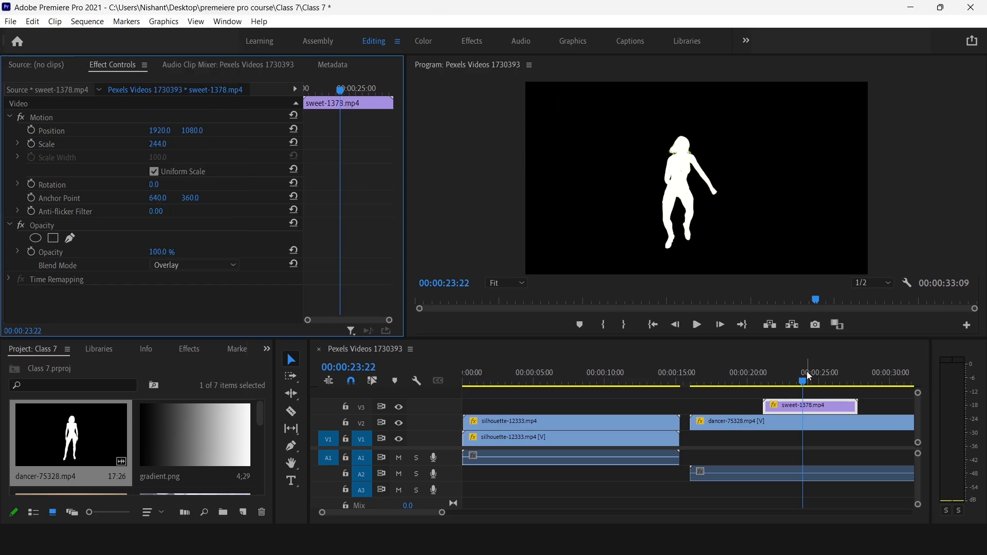
Set sweet-1378.mp4's blend mode to Subtract and play the result over the dancer clip
click(206, 265)
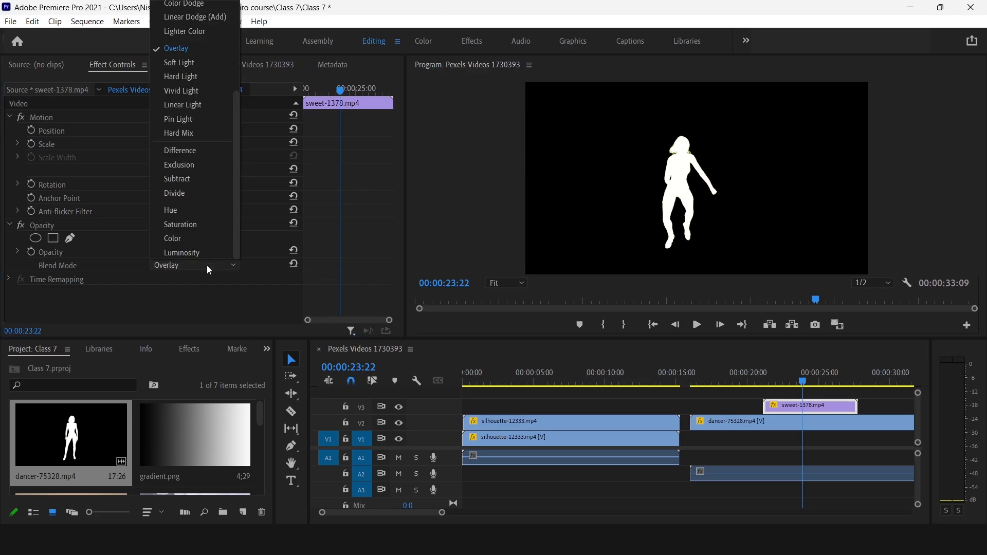
click(205, 174)
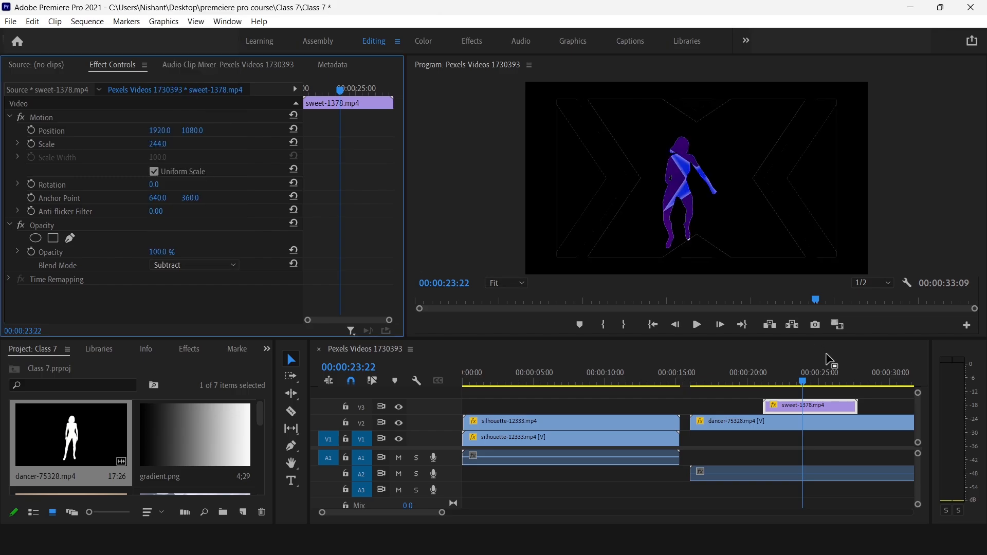
key(space)
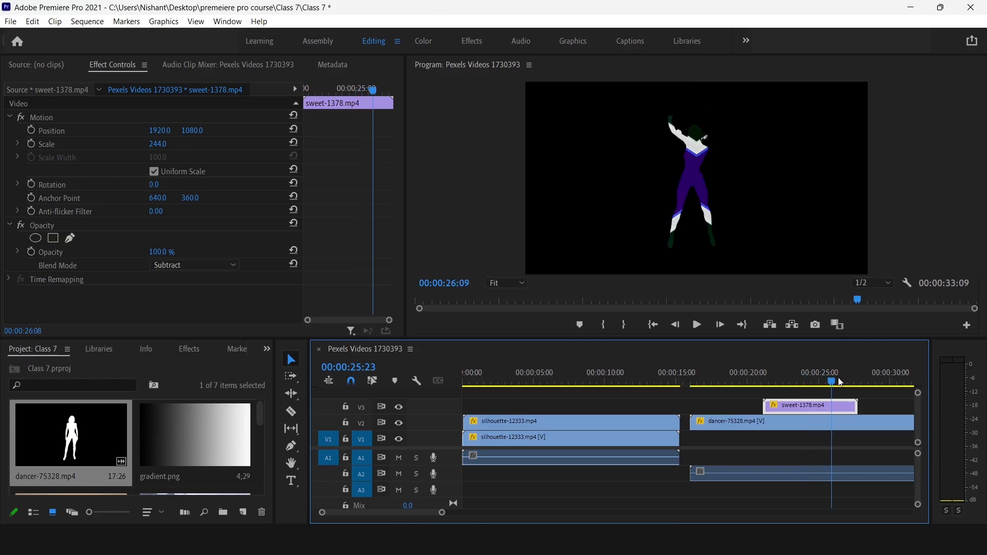
Compare frames of the Subtract blend over the dancer clip around 00:00:24:17 to 00:00:26:16, toggling V3's visibility off and on
mouse_move(833, 383)
mouse_down()
mouse_move(814, 381)
mouse_move(854, 385)
mouse_move(818, 386)
mouse_move(851, 387)
mouse_move(827, 388)
mouse_move(843, 381)
mouse_move(825, 382)
mouse_move(845, 391)
mouse_up()
click(399, 407)
click(831, 383)
click(401, 406)
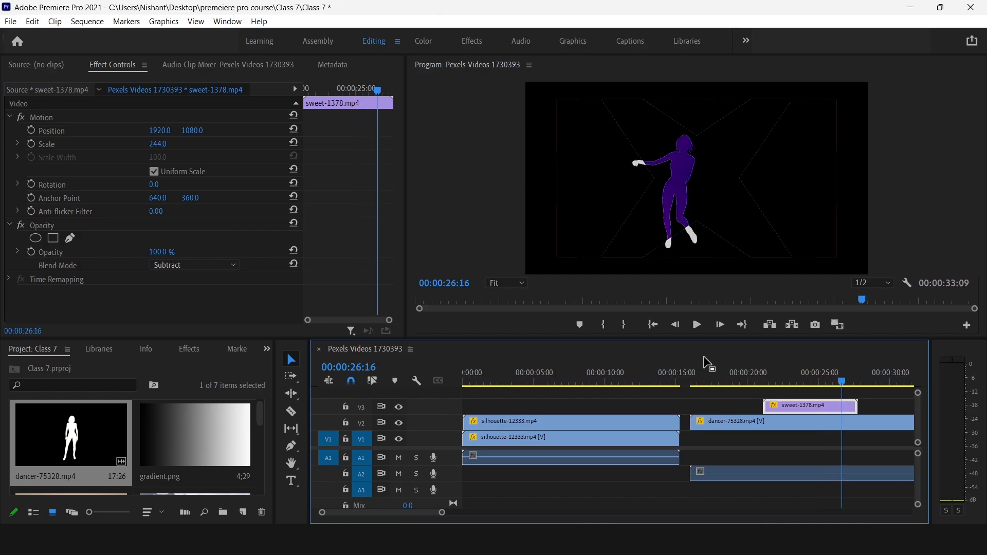
click(794, 390)
drag(794, 391, 816, 394)
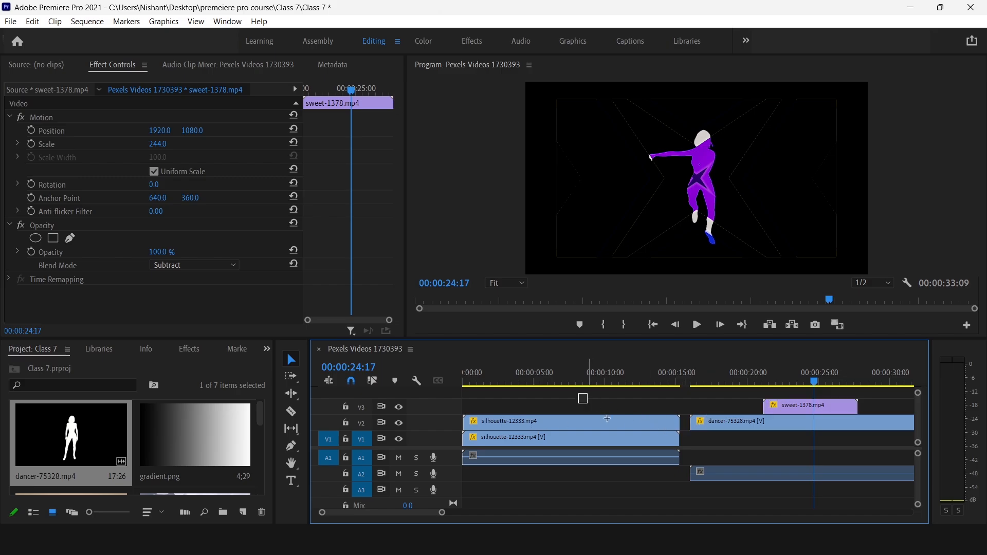
Delete all clips from the timeline and place production ID_4763824.mp4 at the start of V1, keeping the existing sequence settings
drag(579, 394, 812, 505)
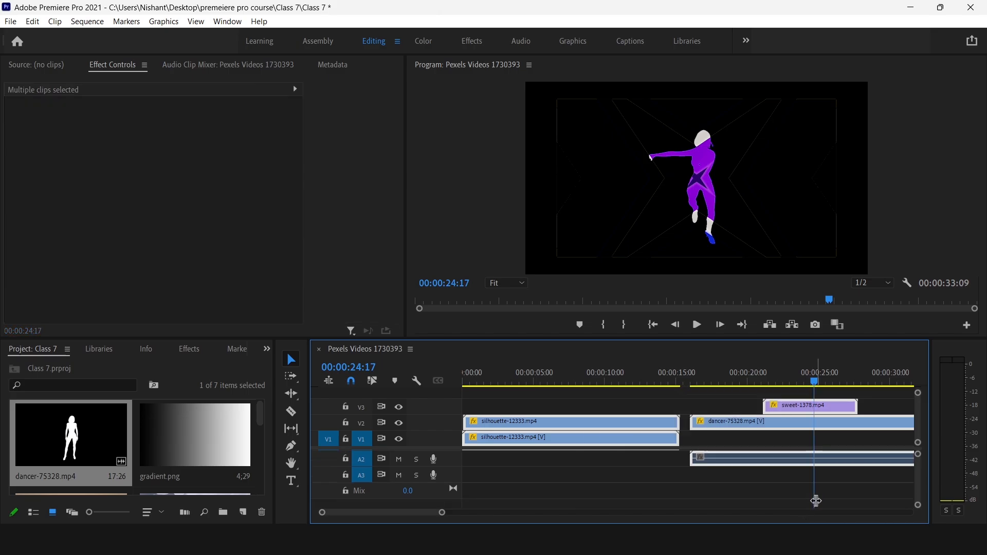
key(Delete)
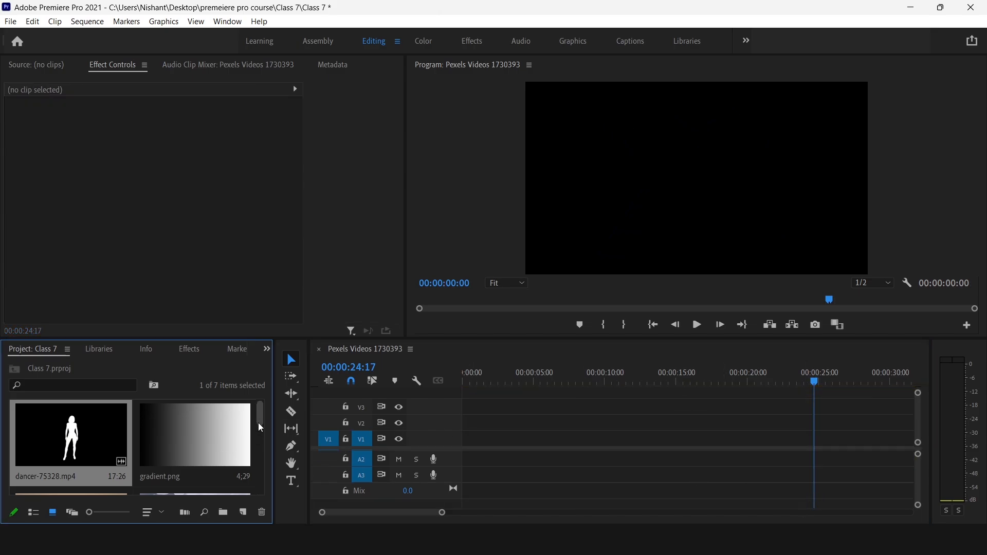
scroll(257, 460, down, 5)
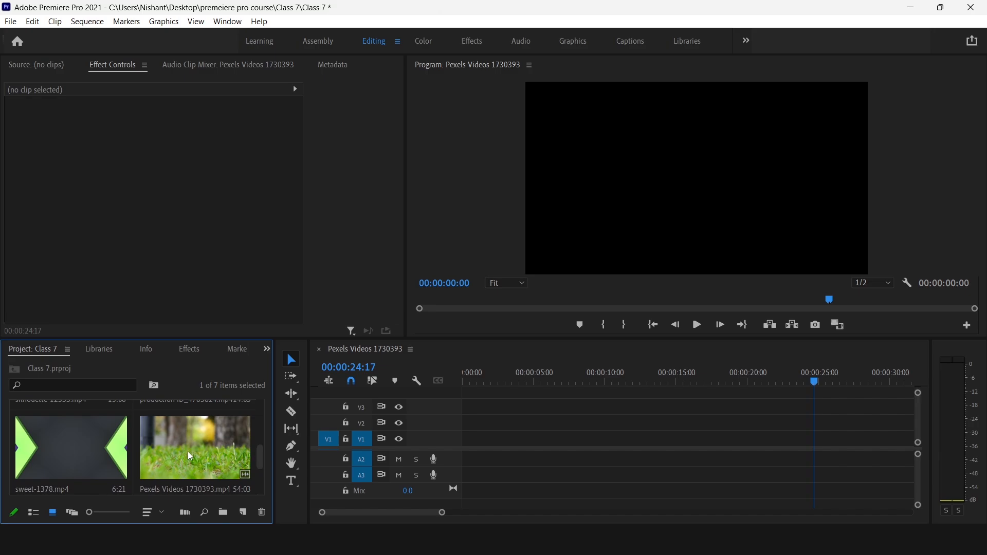
drag(260, 458, 266, 424)
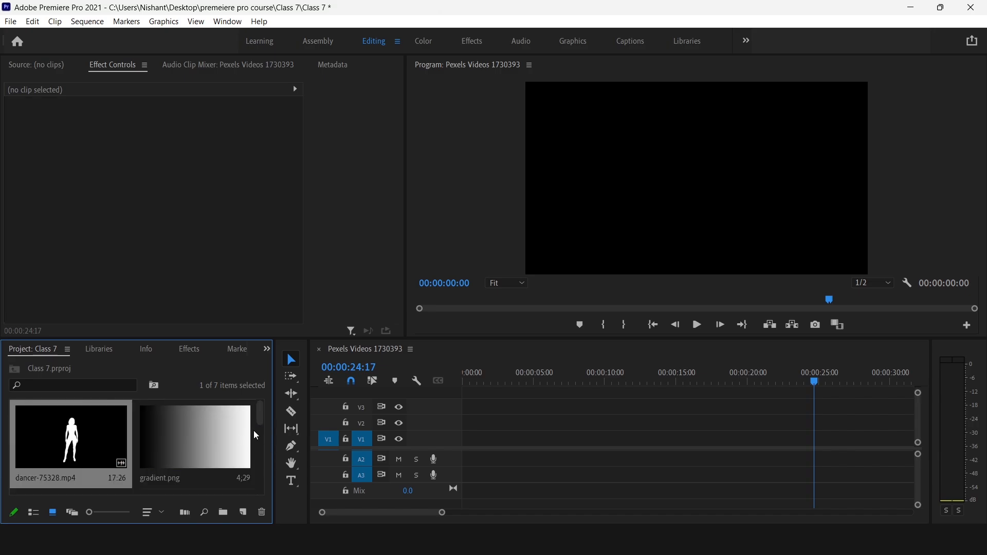
click(255, 430)
scroll(262, 429, down, 2)
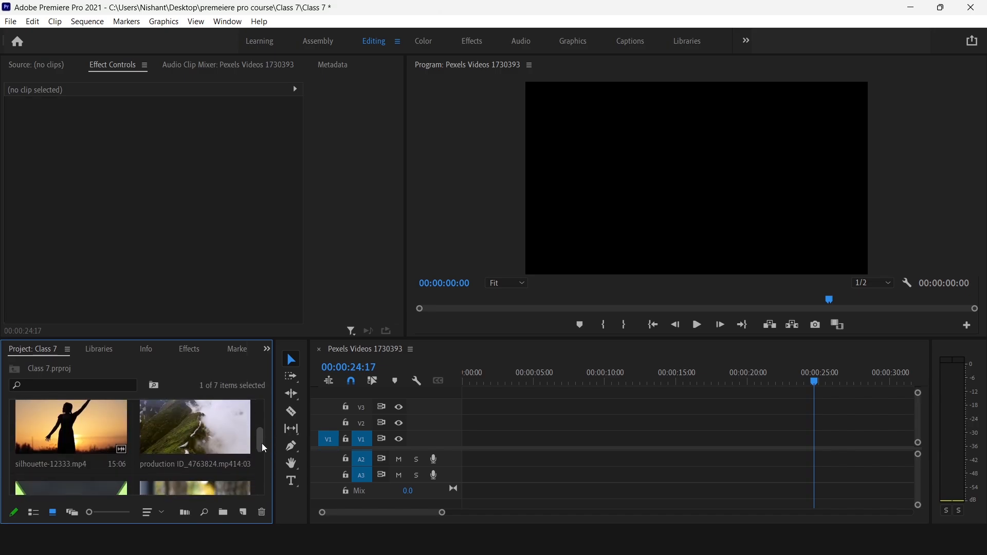
drag(226, 442, 518, 443)
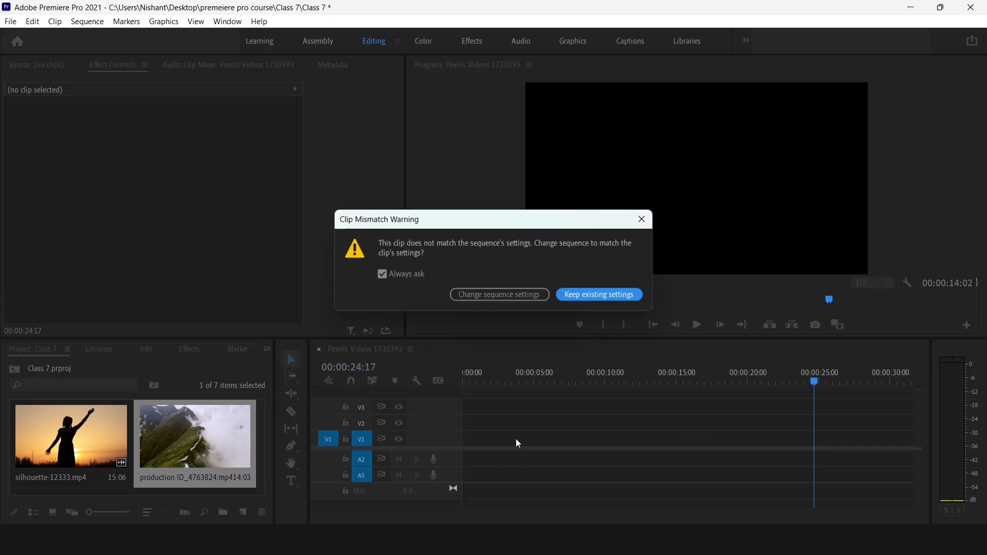
click(596, 304)
Set the scale of production ID_4763824.mp4 to 101 and play the clip up to 00:00:06:21
click(555, 457)
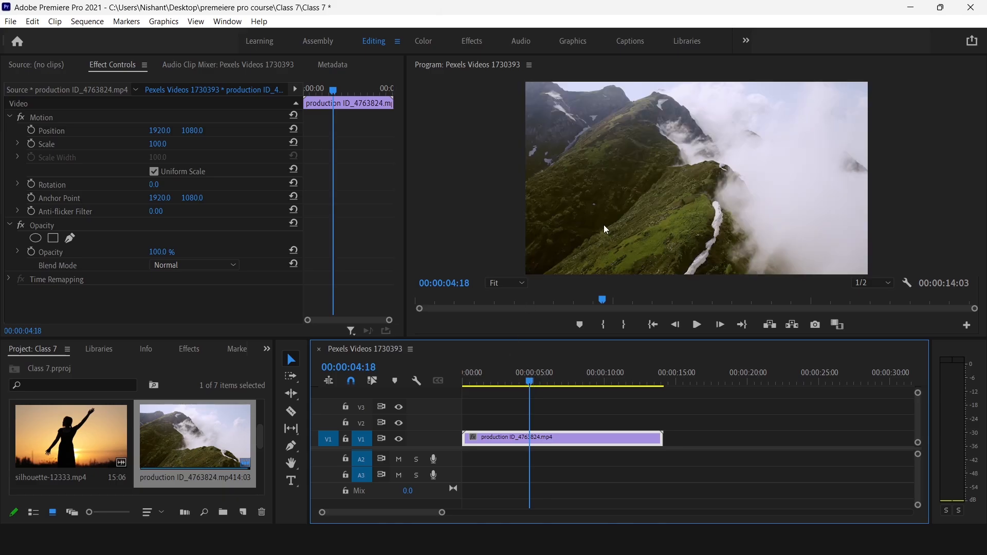
mouse_move(158, 144)
mouse_down()
mouse_move(145, 144)
mouse_move(158, 144)
mouse_up()
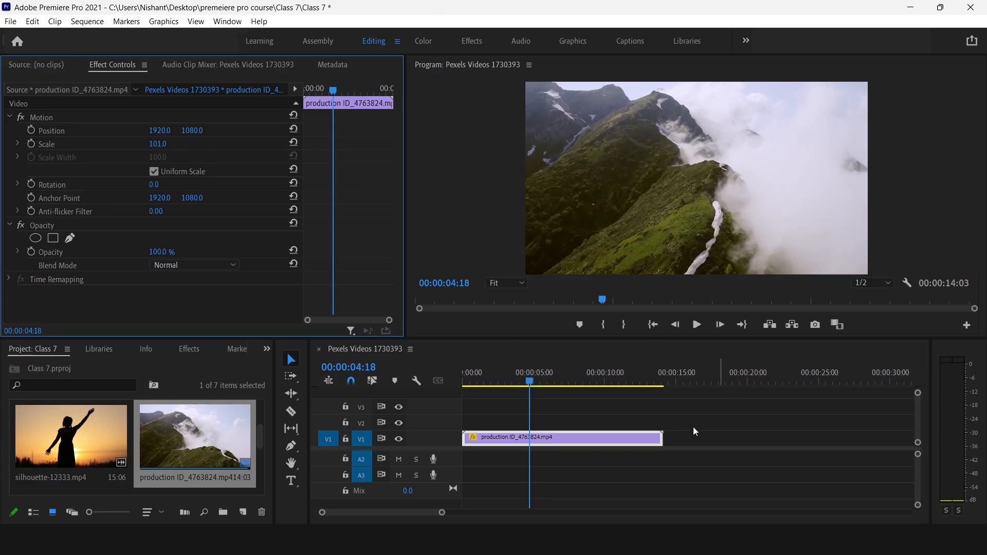
click(698, 325)
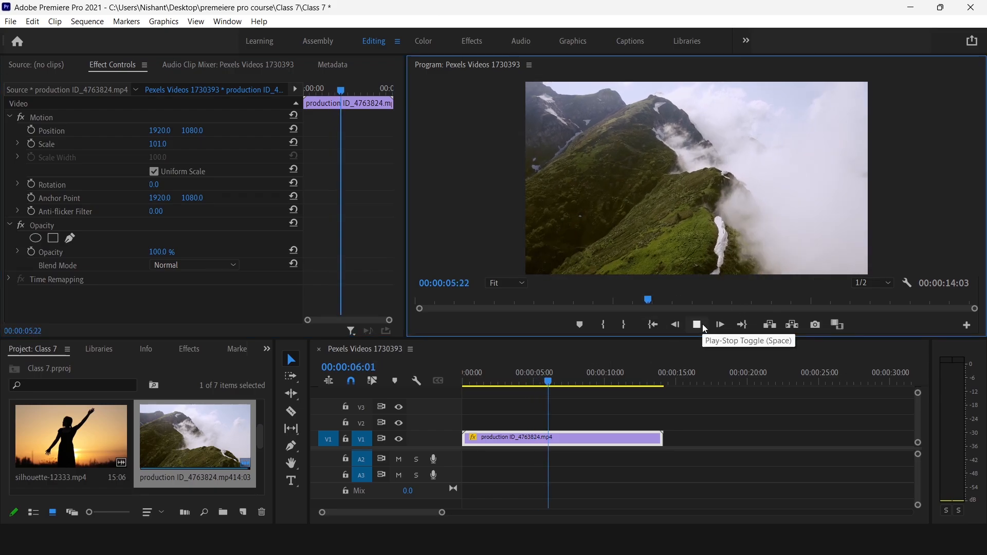
click(697, 325)
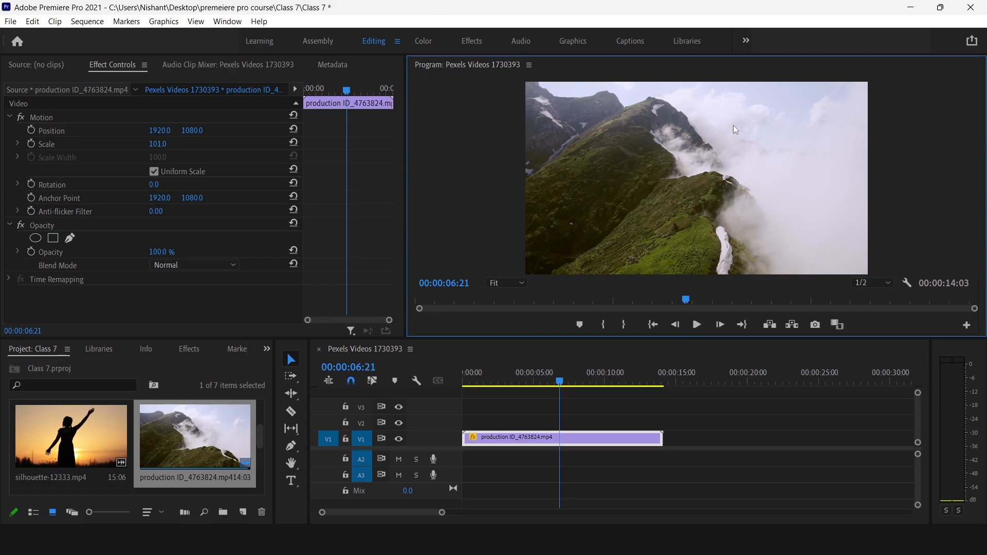
Add the text "Blend Mode" over the mountain footage at 00:00:06:21
click(291, 481)
click(618, 184)
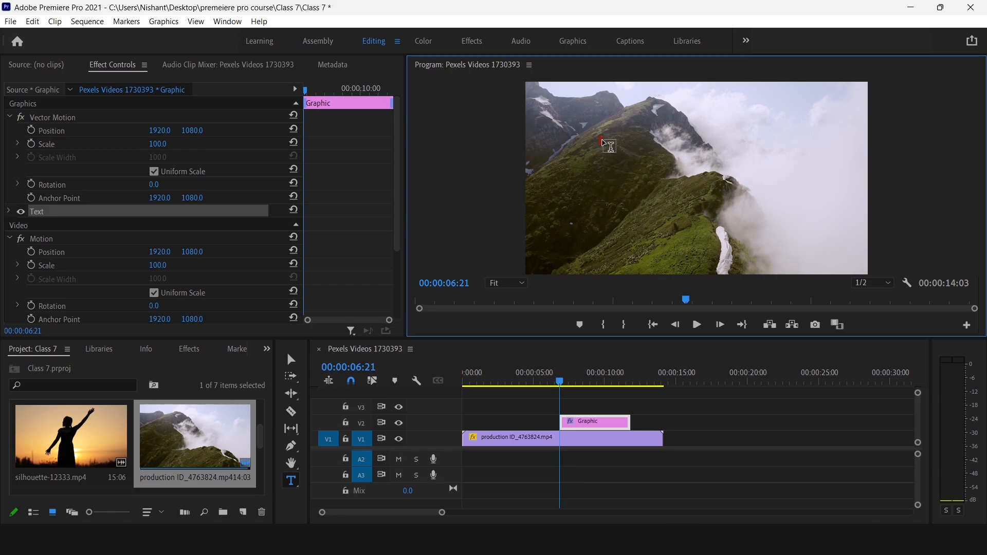
text(Blend Mode)
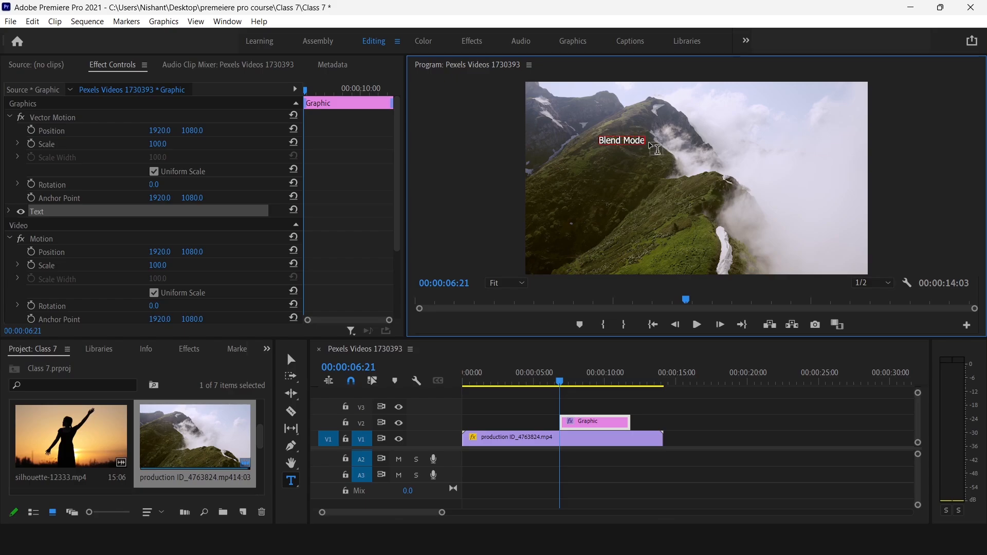
key(Escape)
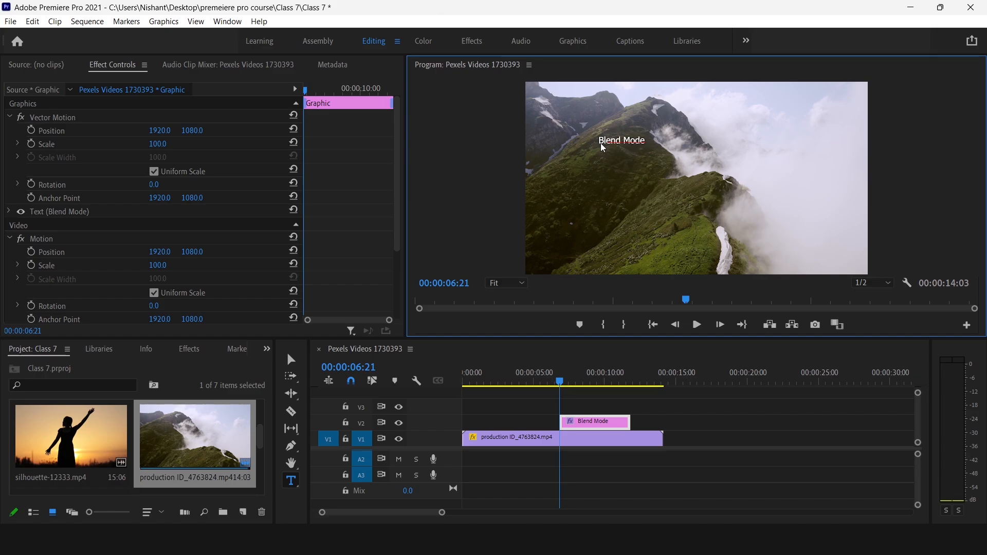
click(291, 359)
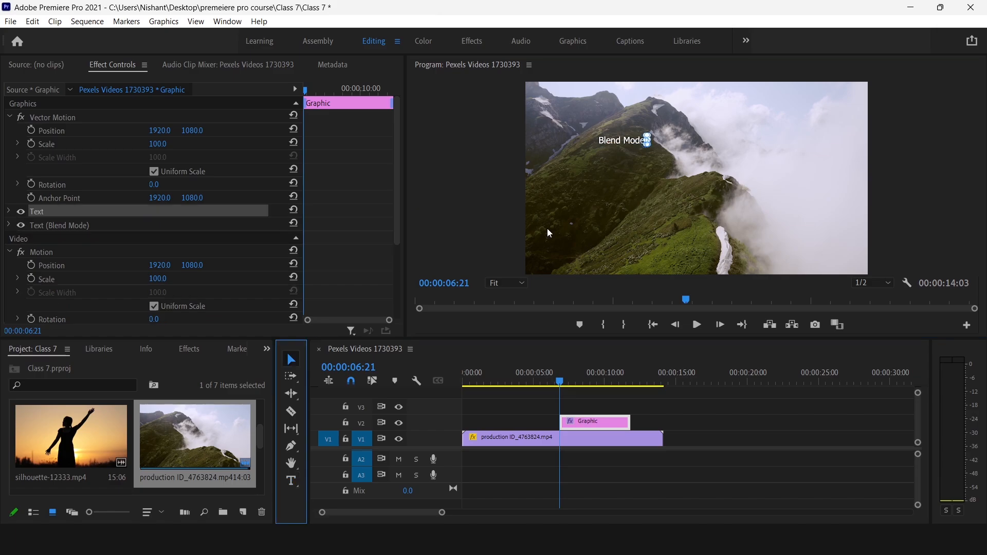
Select the whole "Blend Mode" text and set its font size to 574
key(t)
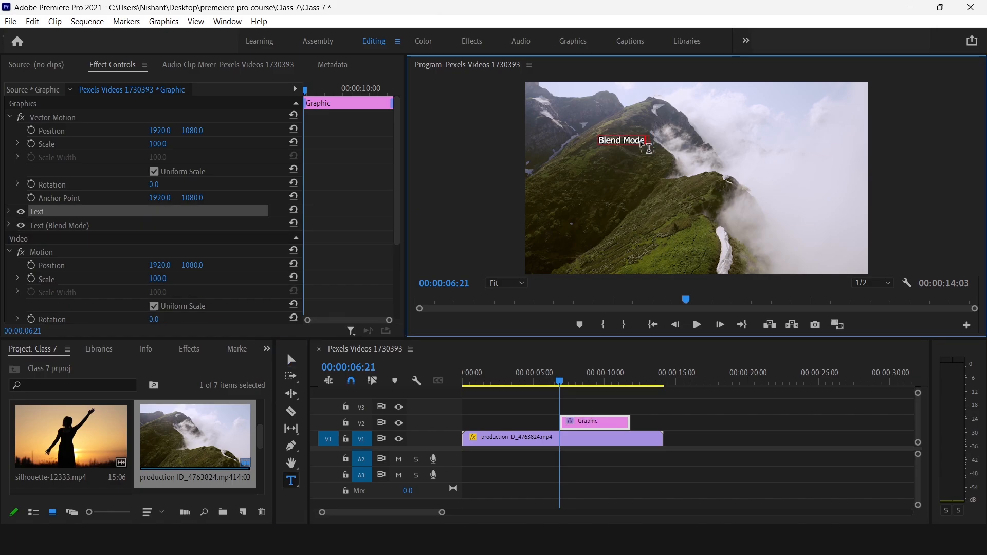
click(648, 147)
double_click(640, 142)
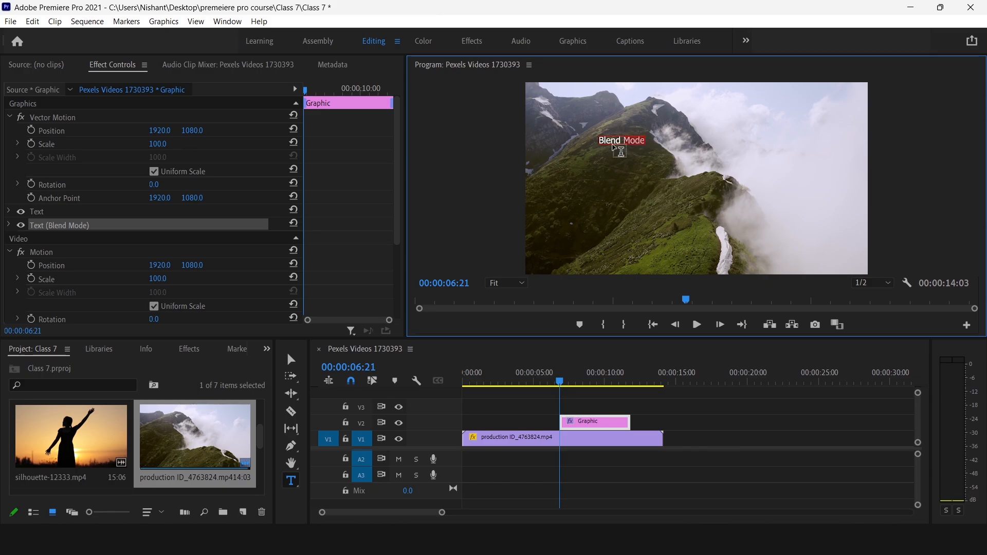
click(9, 225)
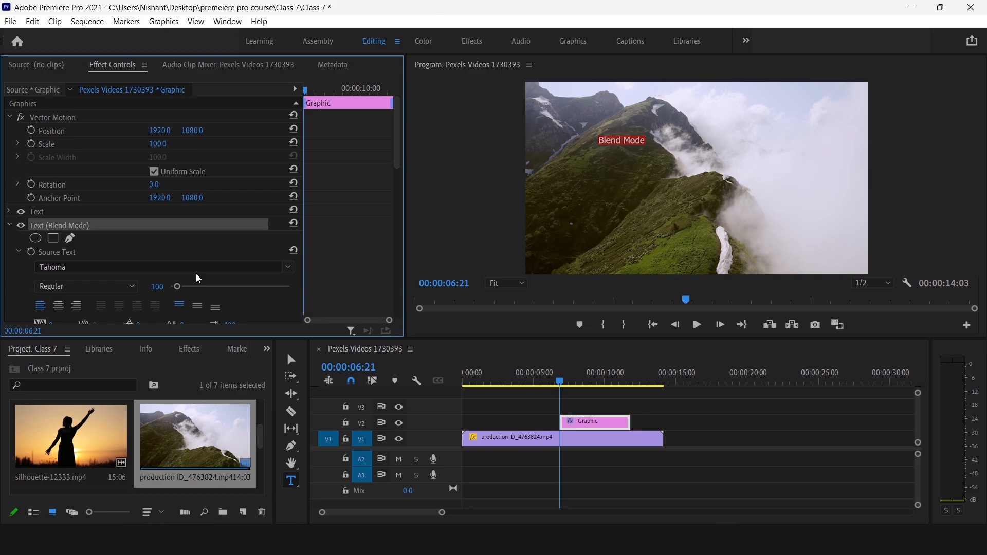
key(ctrl+s)
drag(177, 286, 214, 289)
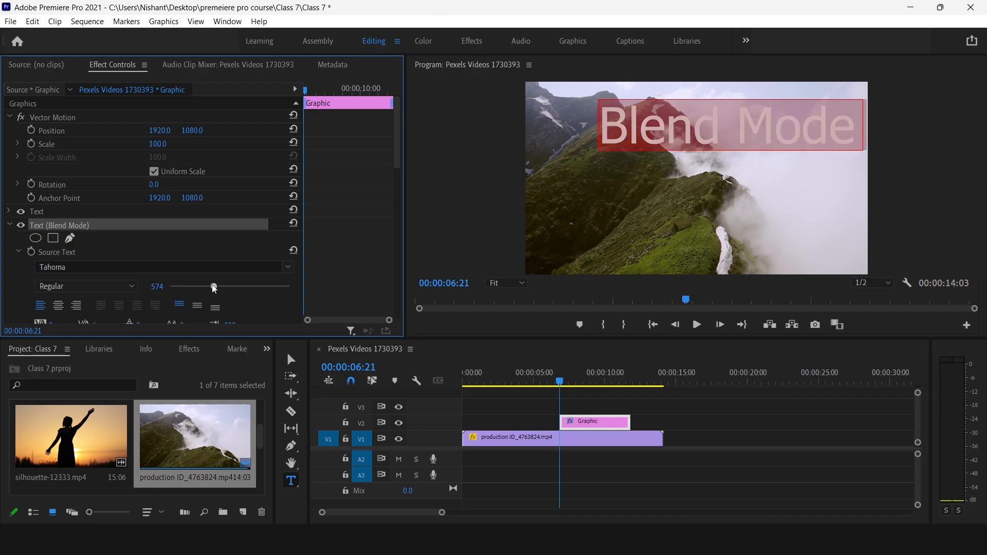
Change the "Blend Mode" title's font style to Bold and reposition it across the middle of the mountain frame
click(55, 131)
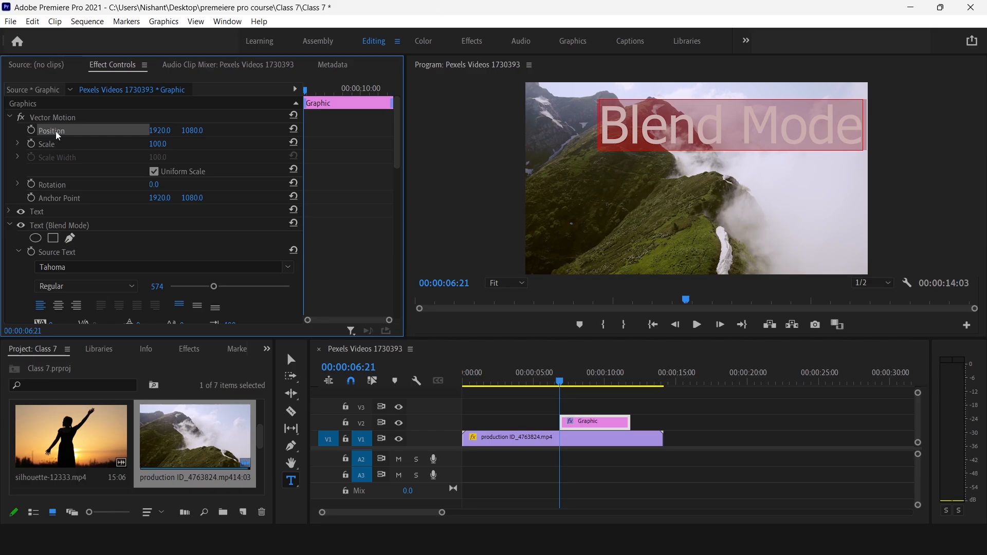
drag(721, 152, 689, 189)
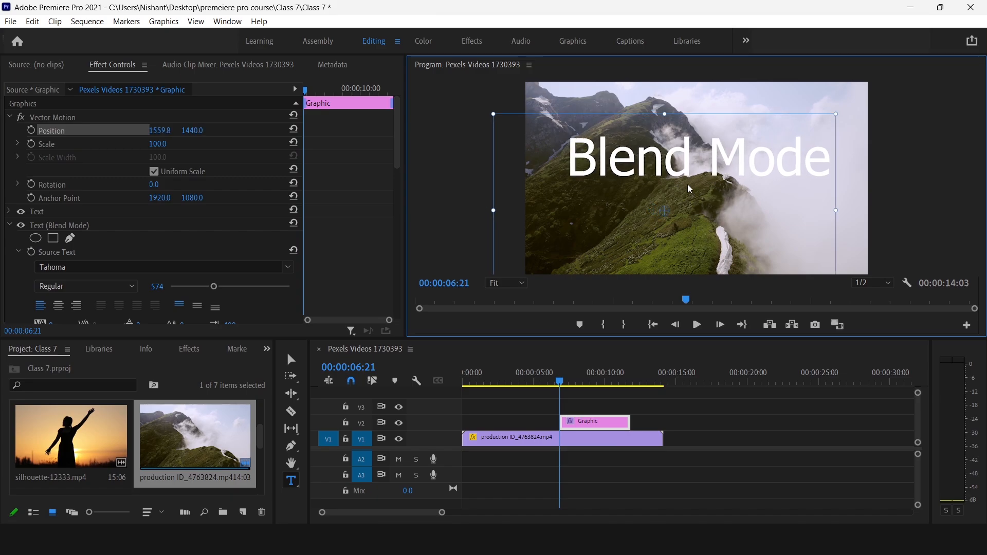
click(86, 286)
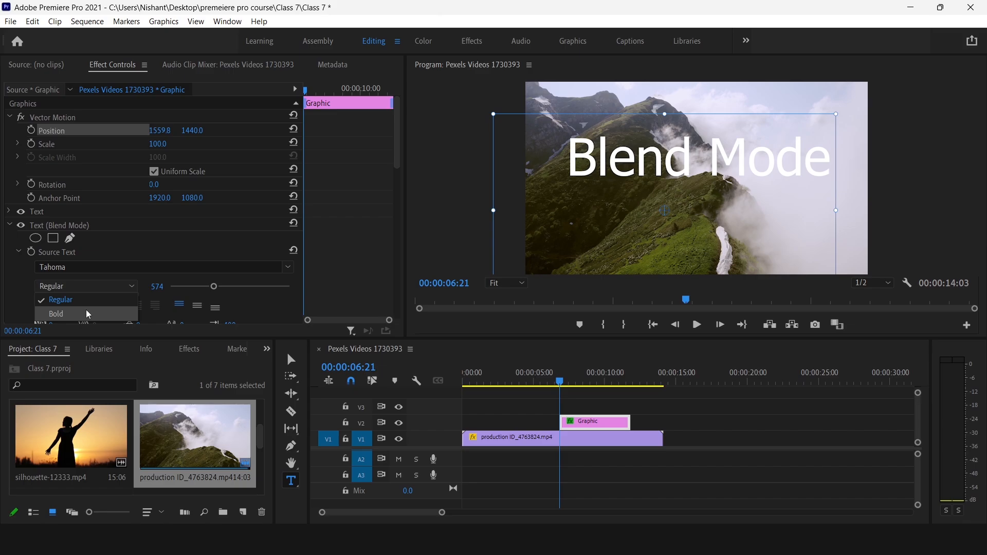
click(88, 314)
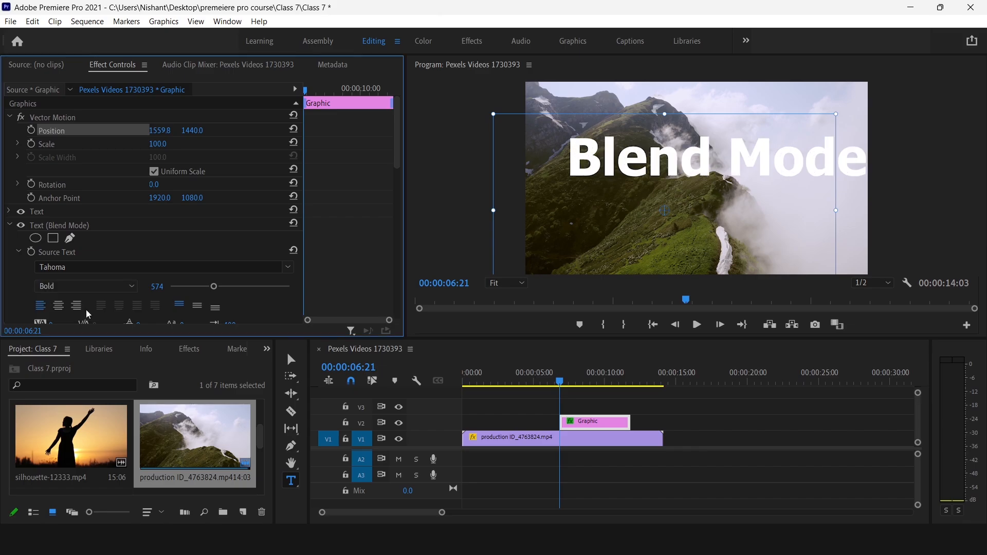
drag(739, 179, 733, 181)
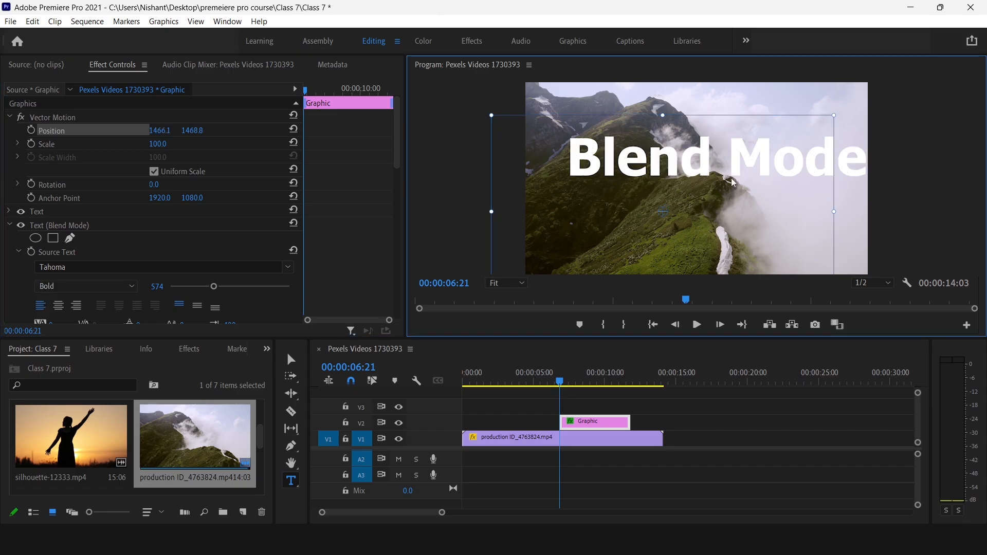
drag(731, 178, 719, 183)
click(596, 400)
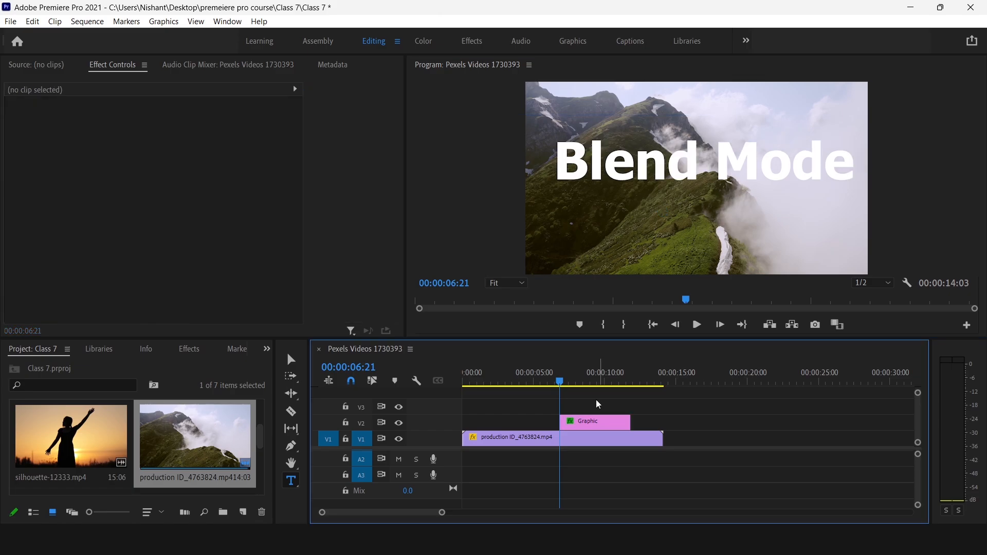
Extend the title graphic's start on V2 earlier by about 00:00:04:04 and preview the frame at 00:00:05:10
drag(563, 383, 600, 389)
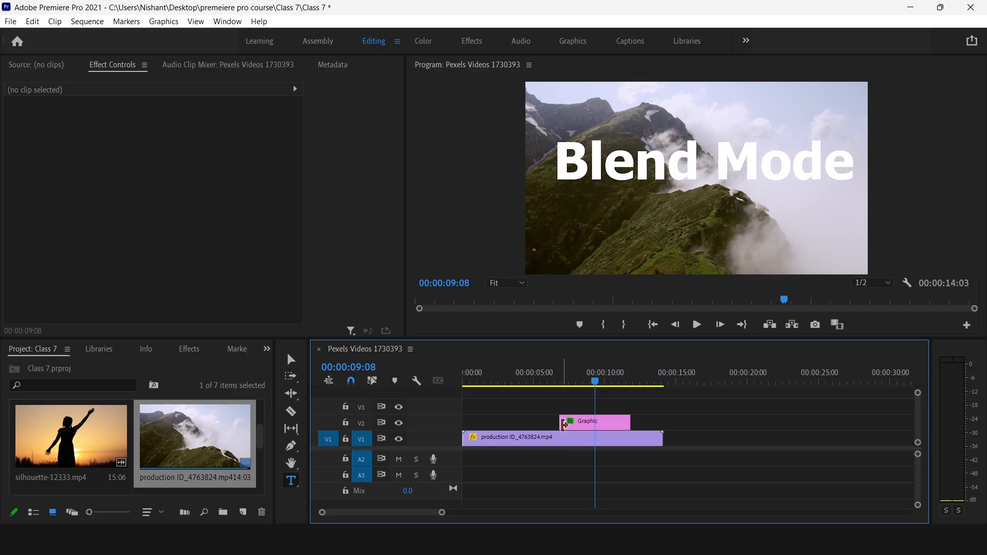
drag(560, 422, 506, 415)
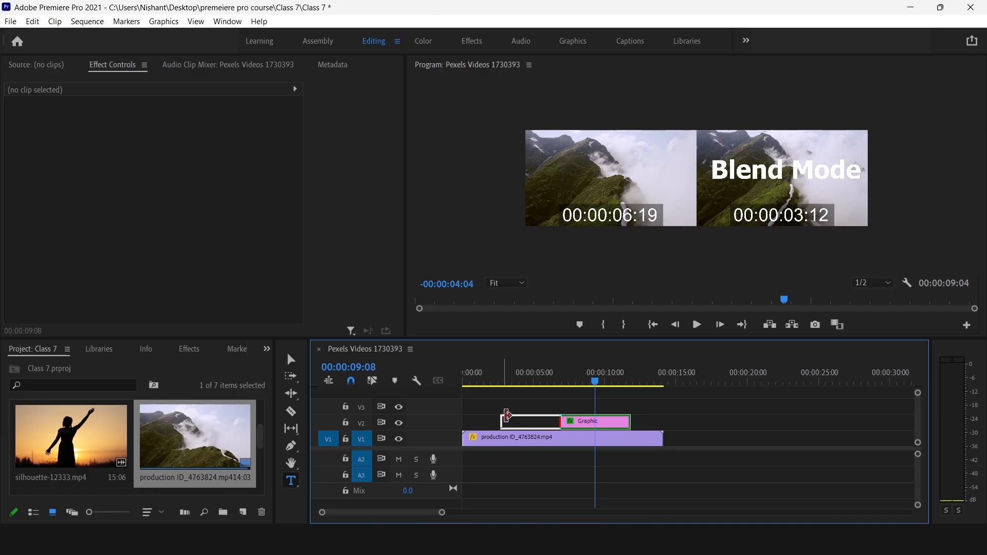
click(540, 383)
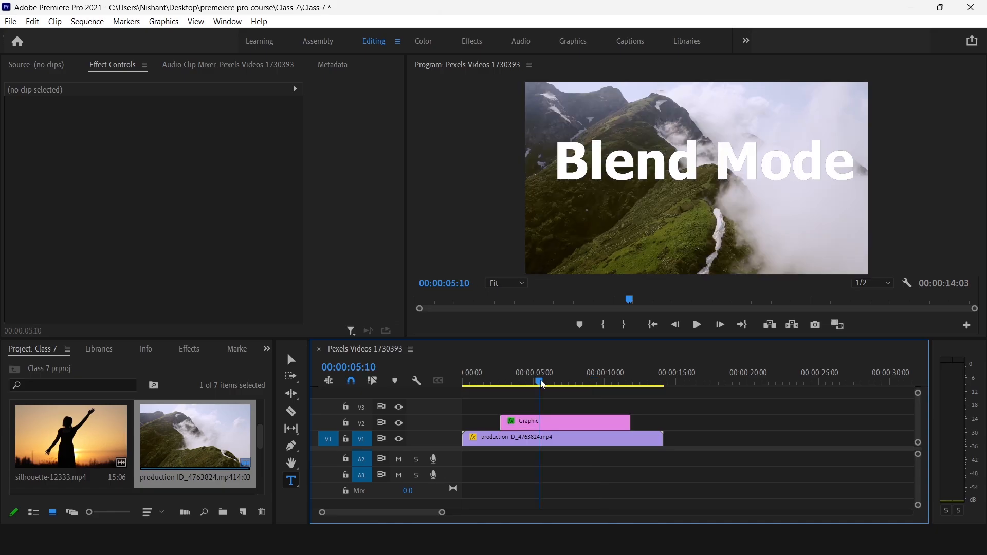
Set the title graphic's opacity blend mode to Overlay
click(540, 422)
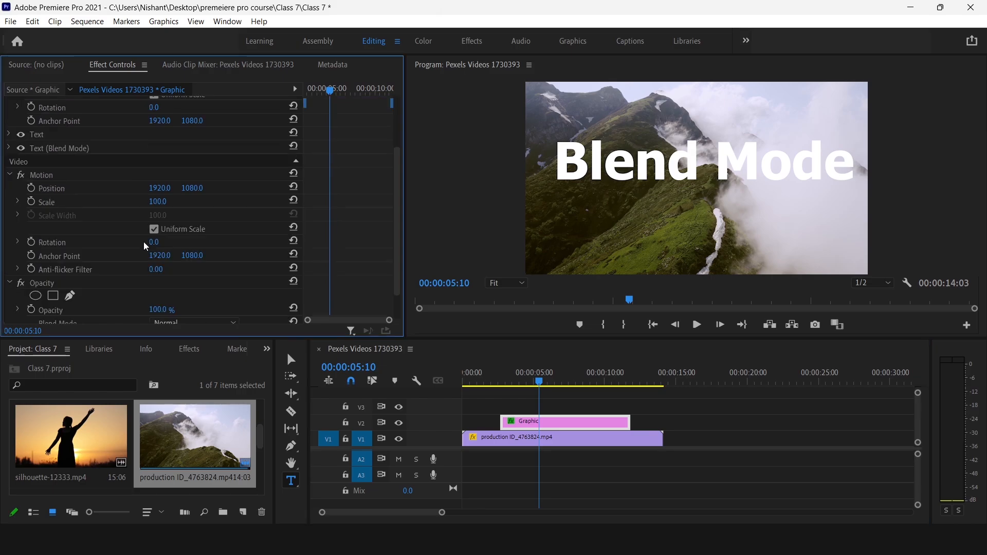
scroll(208, 286, down, 1)
click(207, 286)
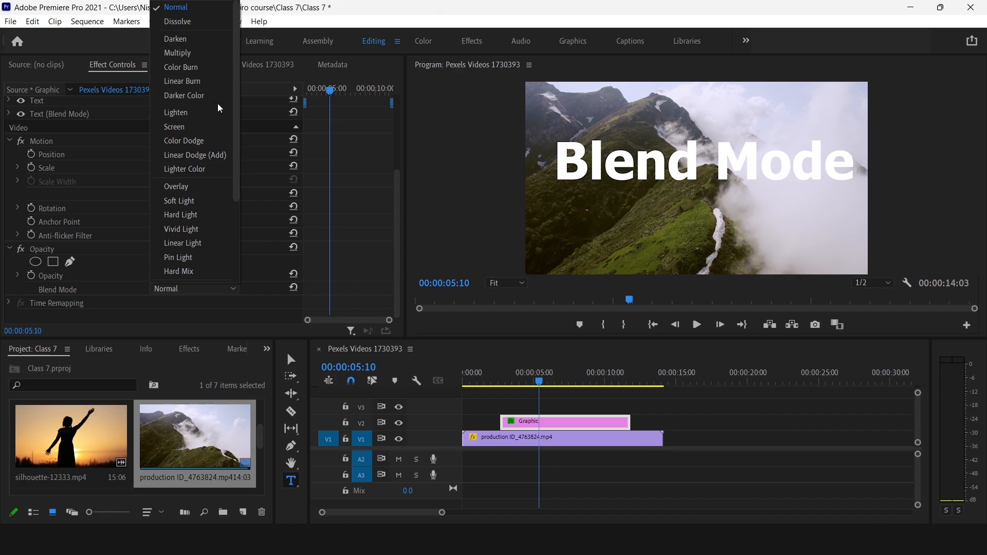
scroll(217, 104, down, 5)
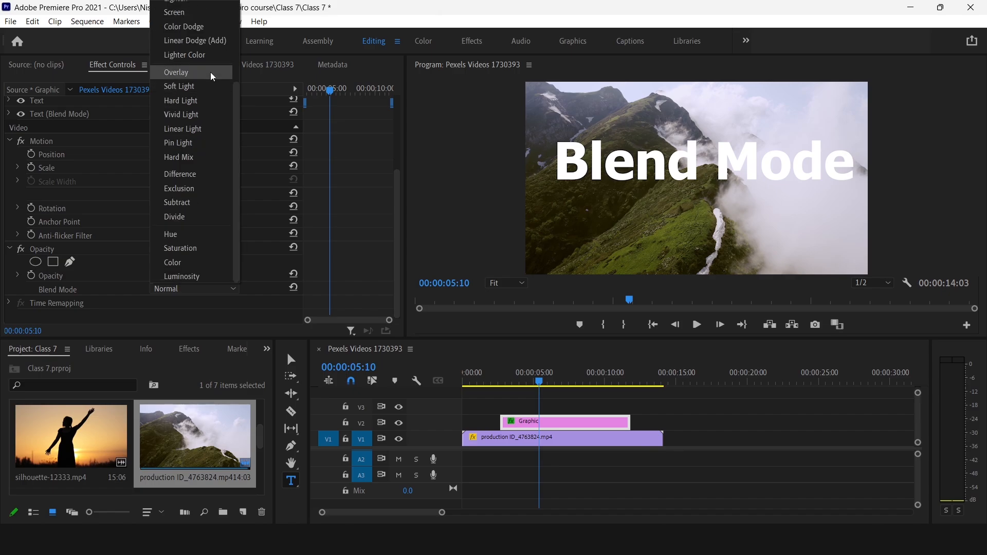
click(211, 72)
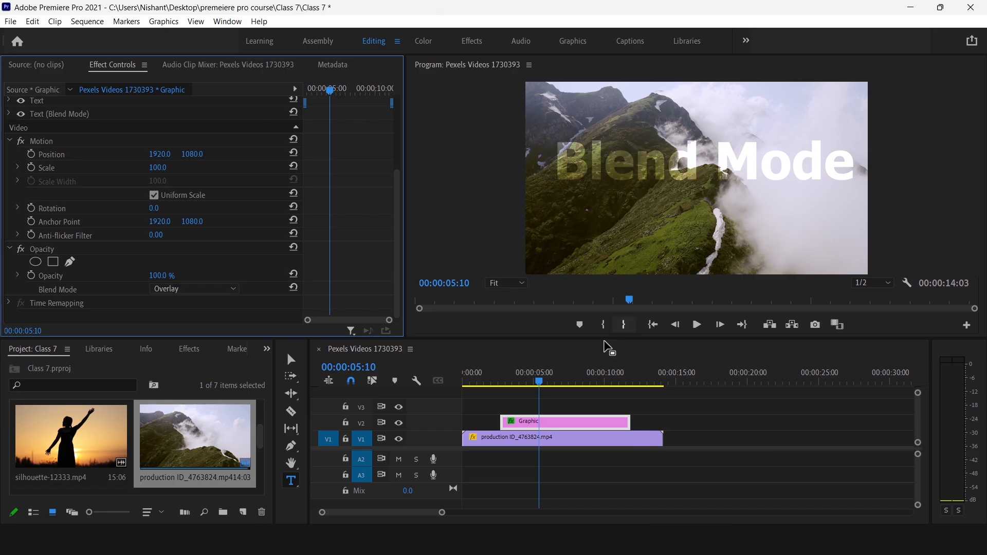
Play the Overlay title over the mountain footage, then restart playback from the beginning of the sequence
click(697, 326)
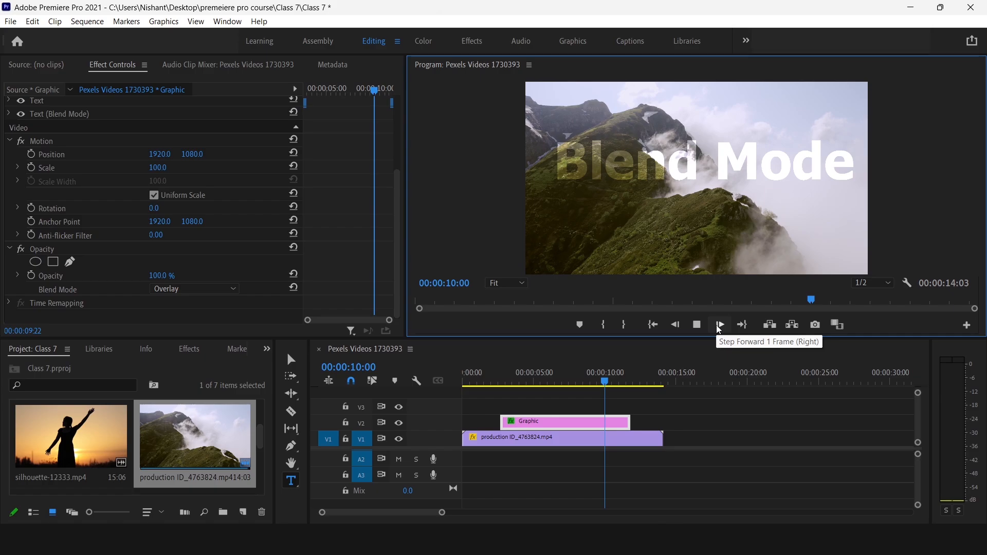
key(Home)
click(697, 324)
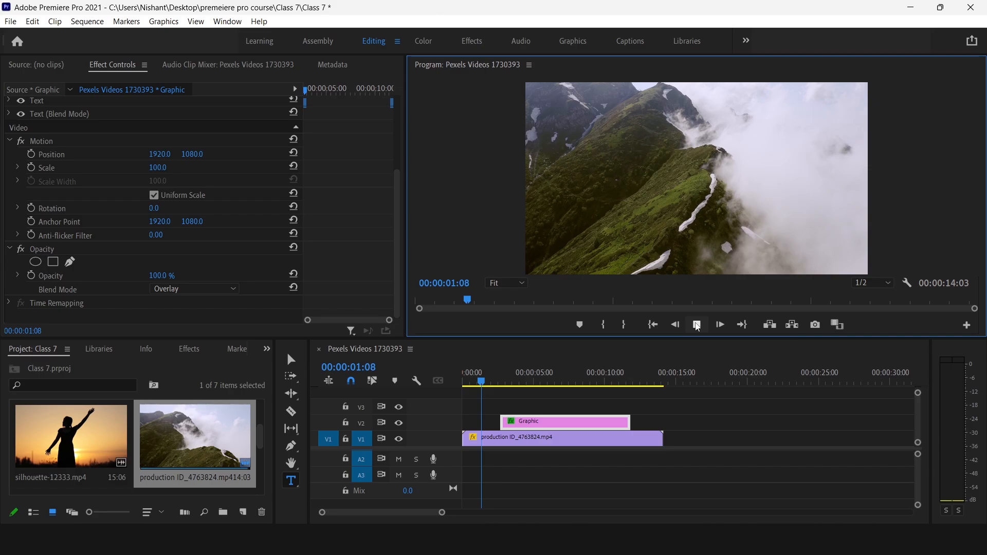
click(697, 325)
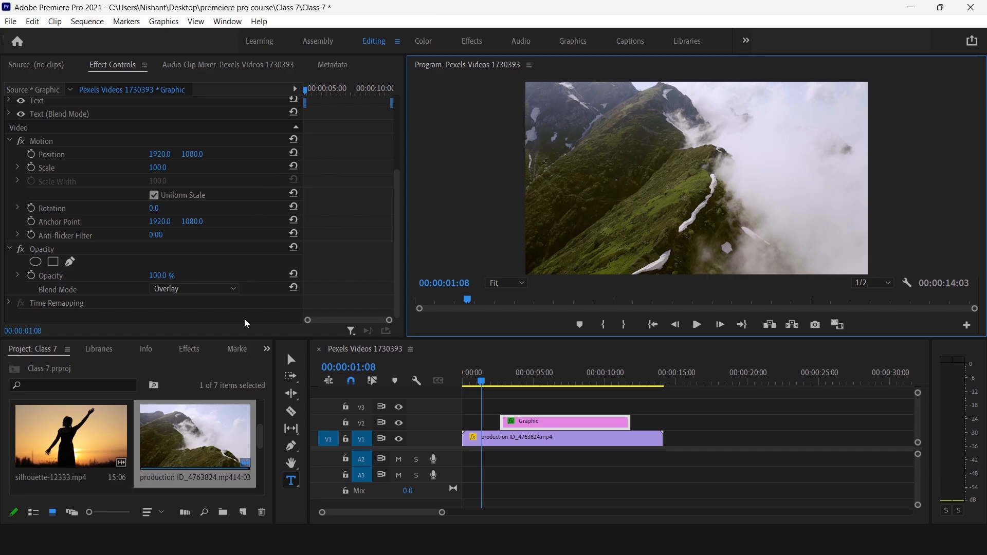
Open the effects library
click(194, 350)
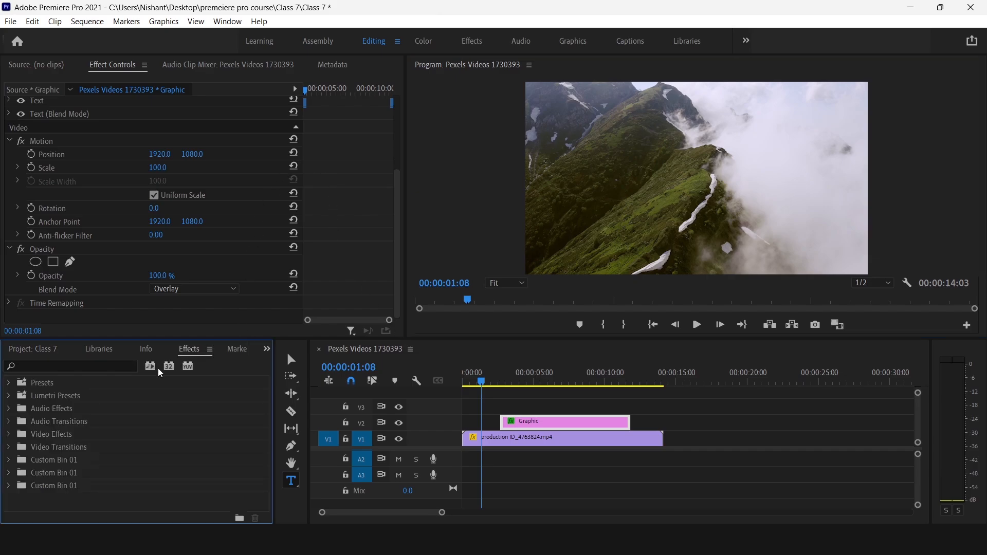